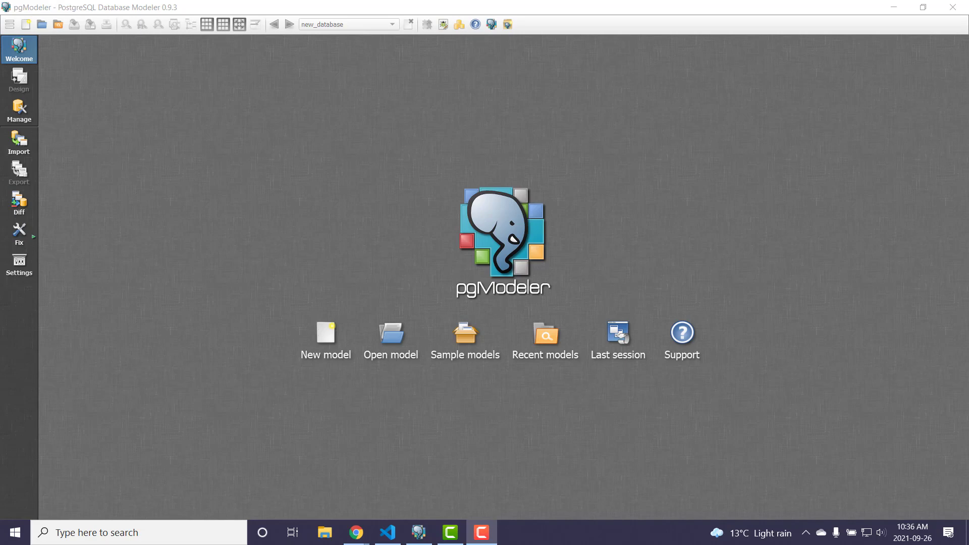
- Create a new database model and show its list of model objects
click(309, 337)
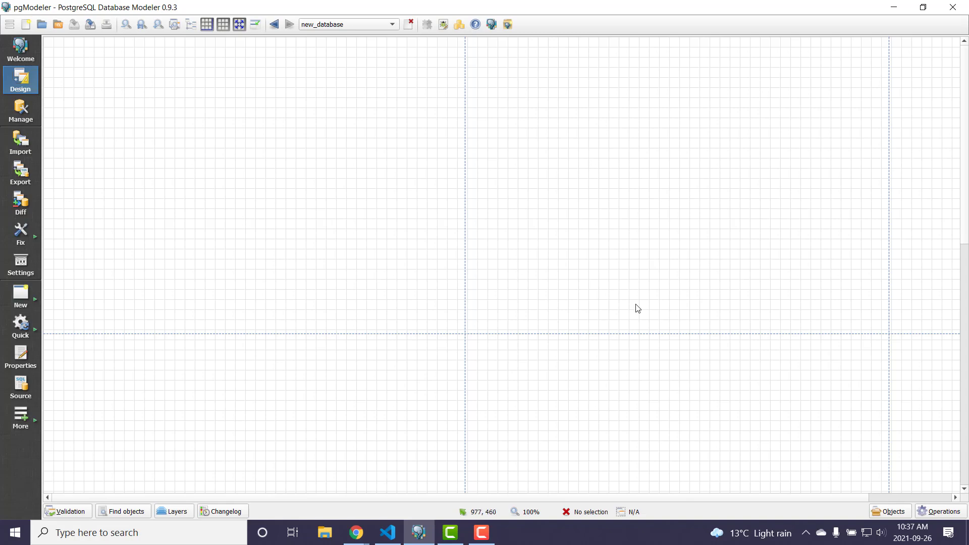
click(881, 514)
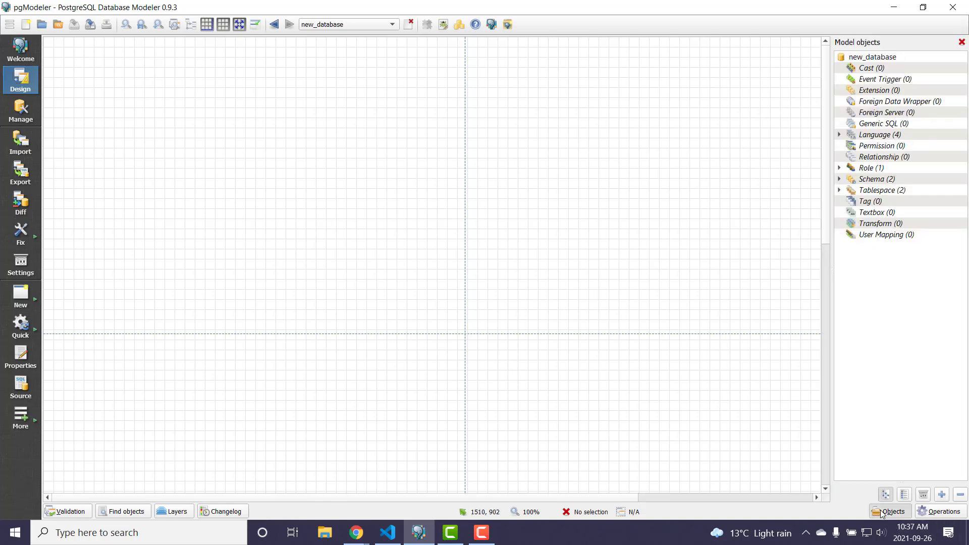
- Examine the default objects in the properties of new_database, then close them without changes
click(879, 59)
right_click(879, 61)
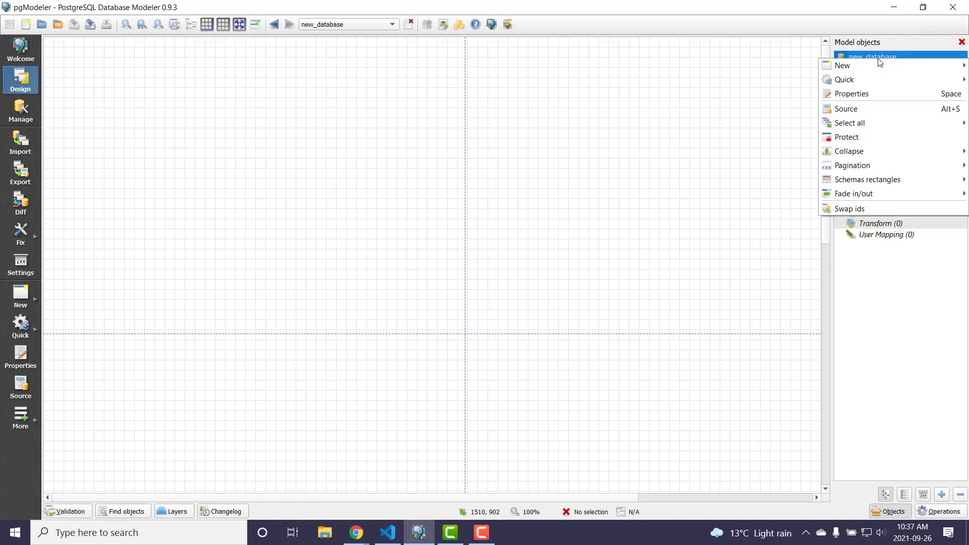
click(875, 93)
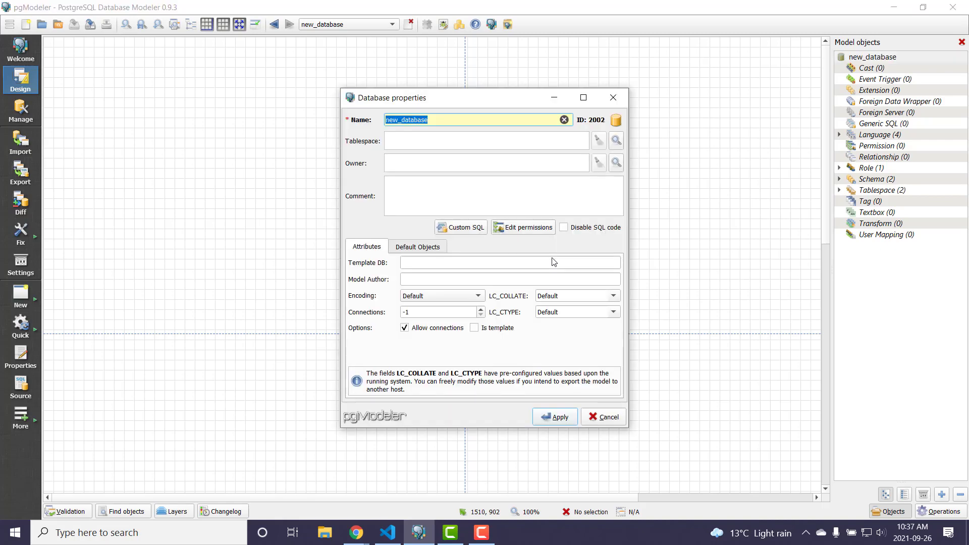
click(422, 247)
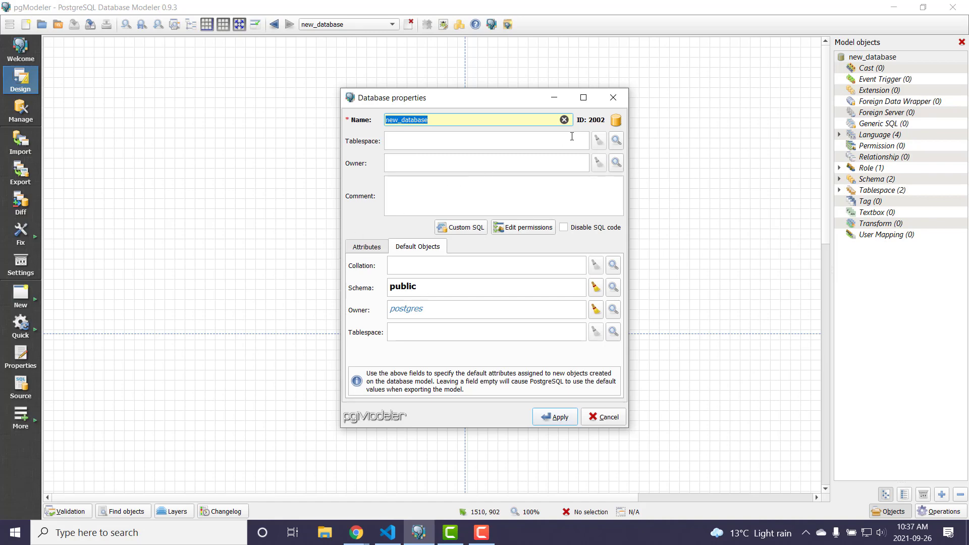
click(613, 100)
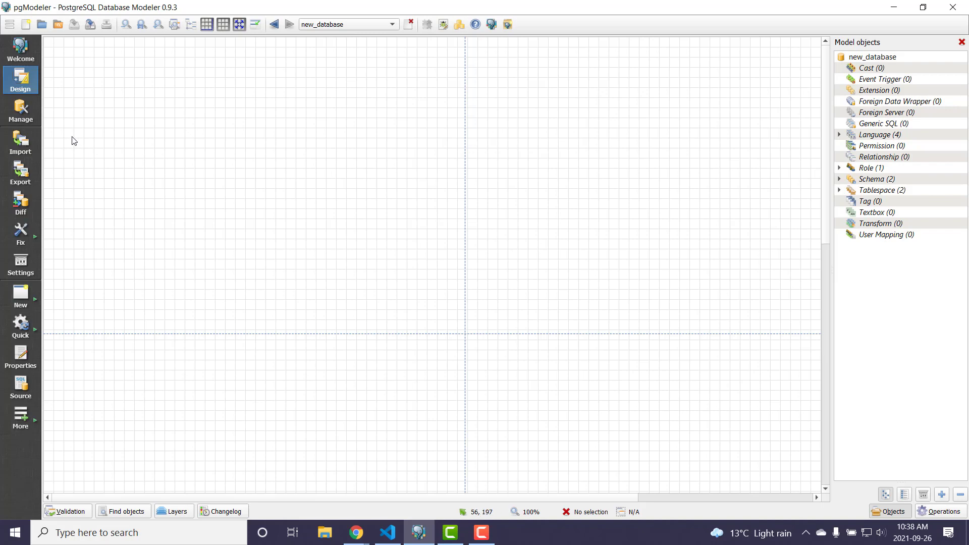
- Create a new table in the public schema and name it gardeners
right_click(208, 102)
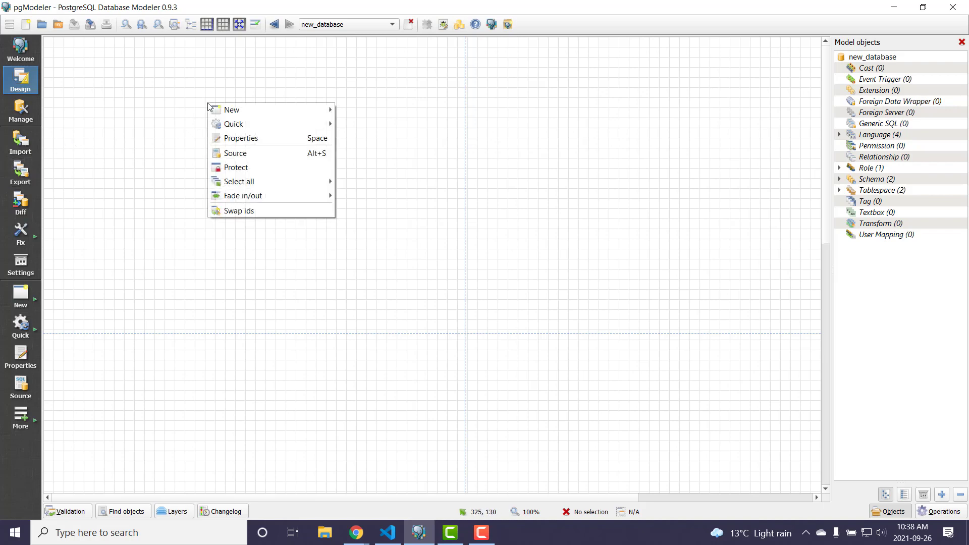
mouse_move(227, 109)
mouse_move(376, 124)
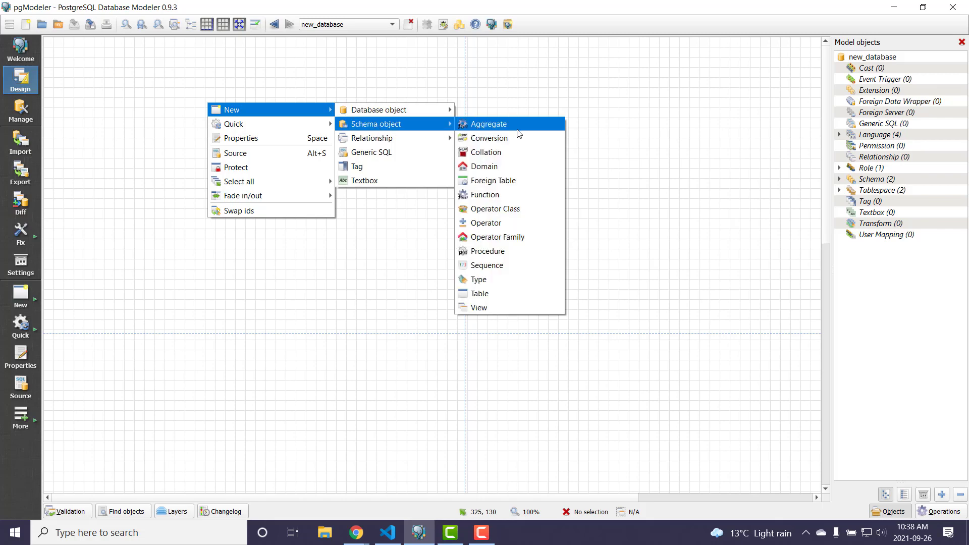
click(511, 294)
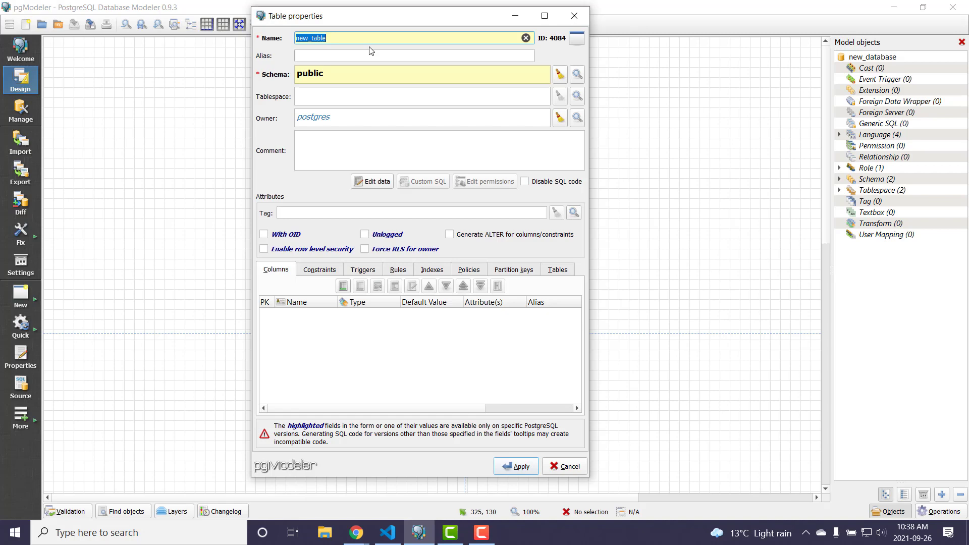
text(gardeners)
- Add a smallint column gardener_id to the gardeners table and mark it as the primary key
click(341, 289)
text(garde)
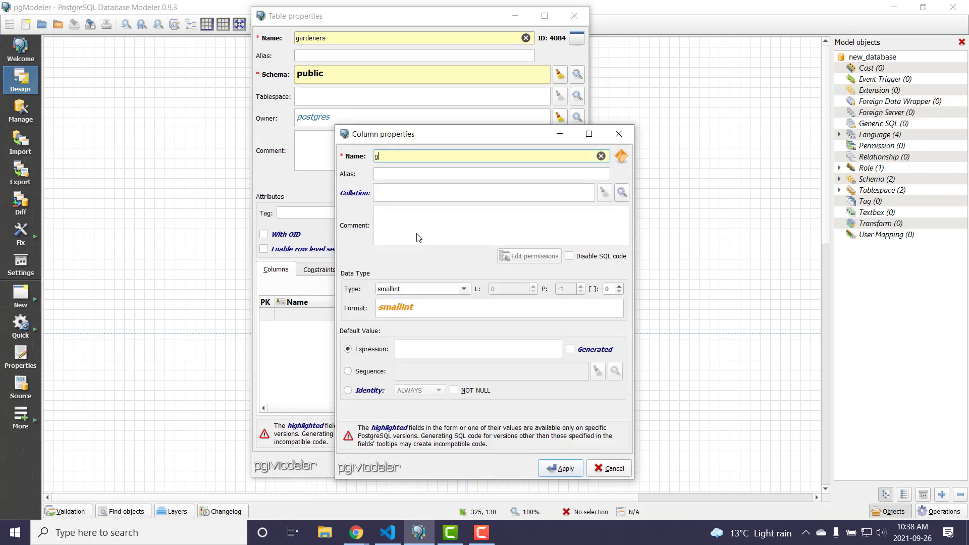
text(ner_id)
click(569, 475)
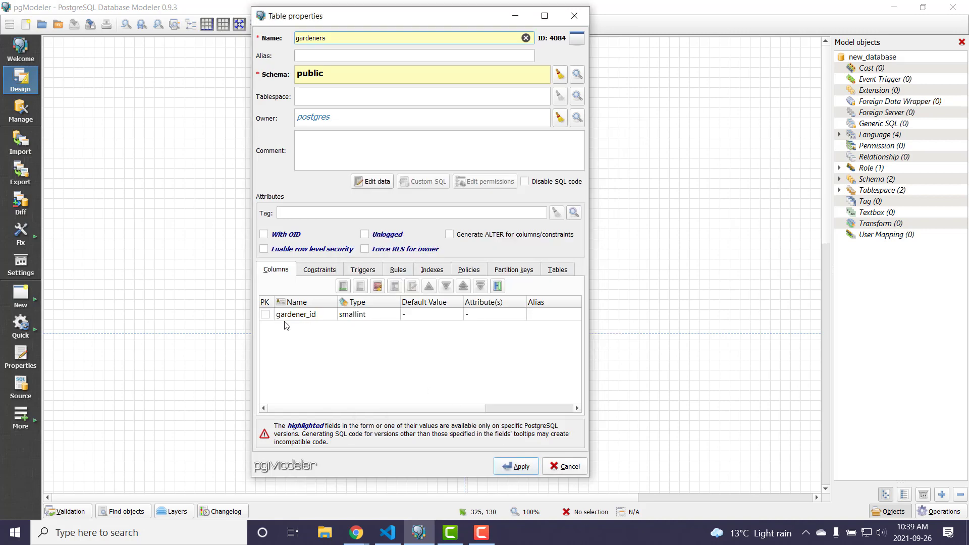
click(267, 316)
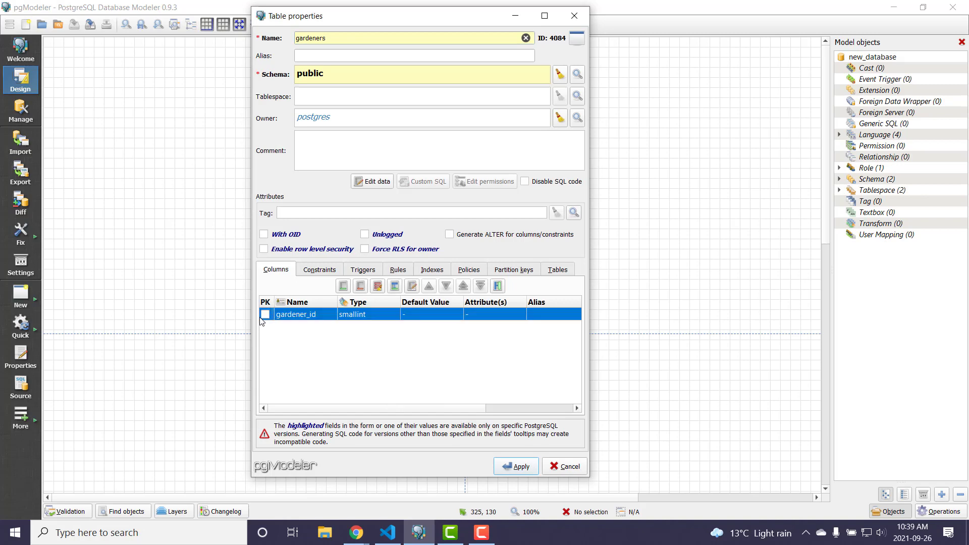
click(265, 315)
- Start a second column for the gardeners table, called name, with the data type character varying
click(344, 285)
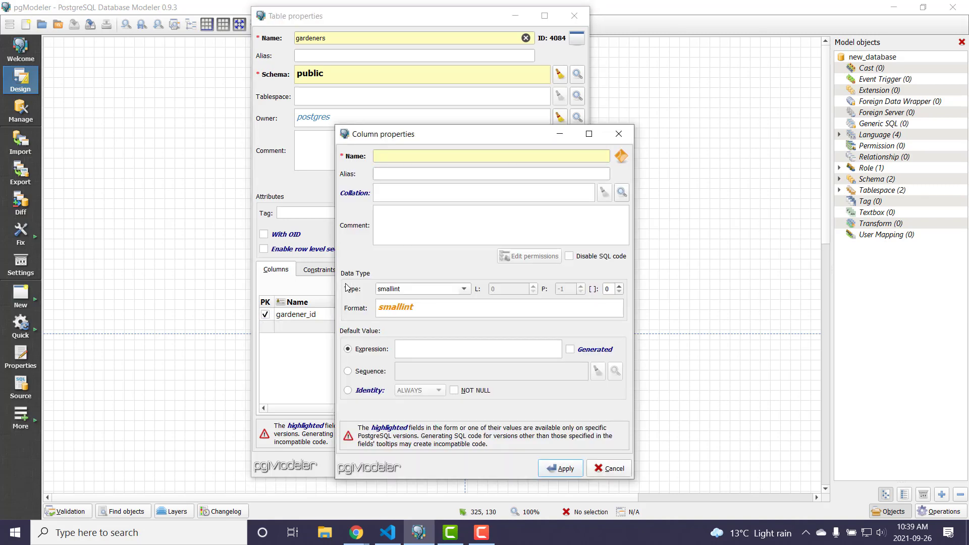
click(389, 153)
text(nam)
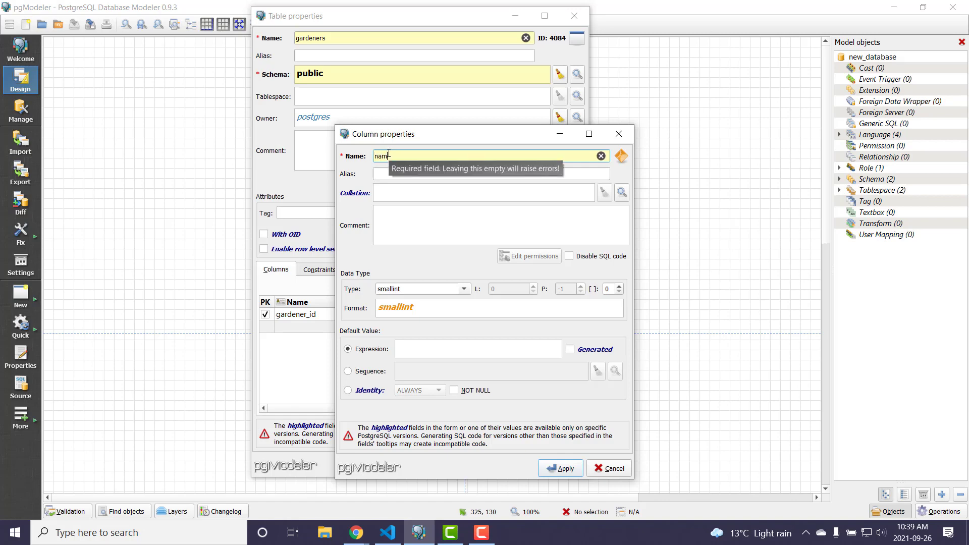
text(e)
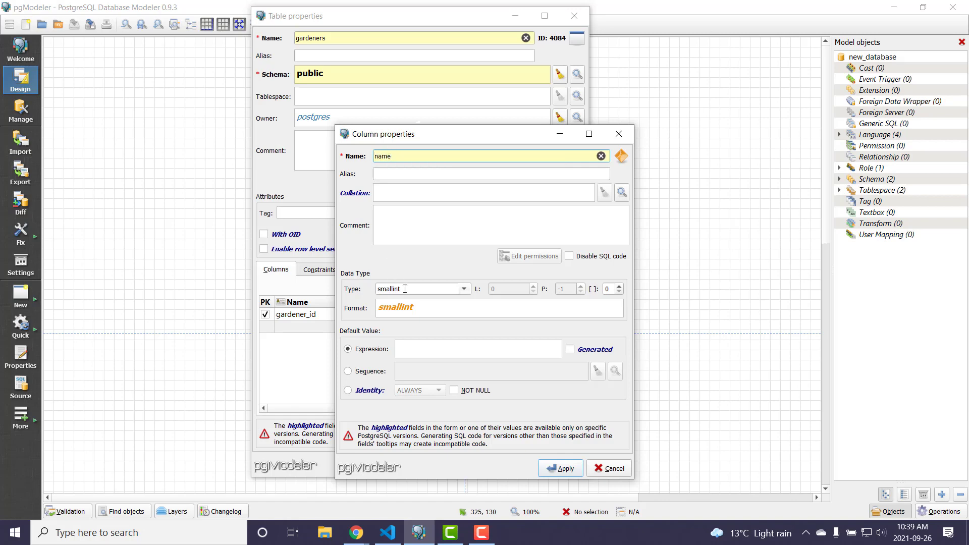
click(467, 296)
key(c)
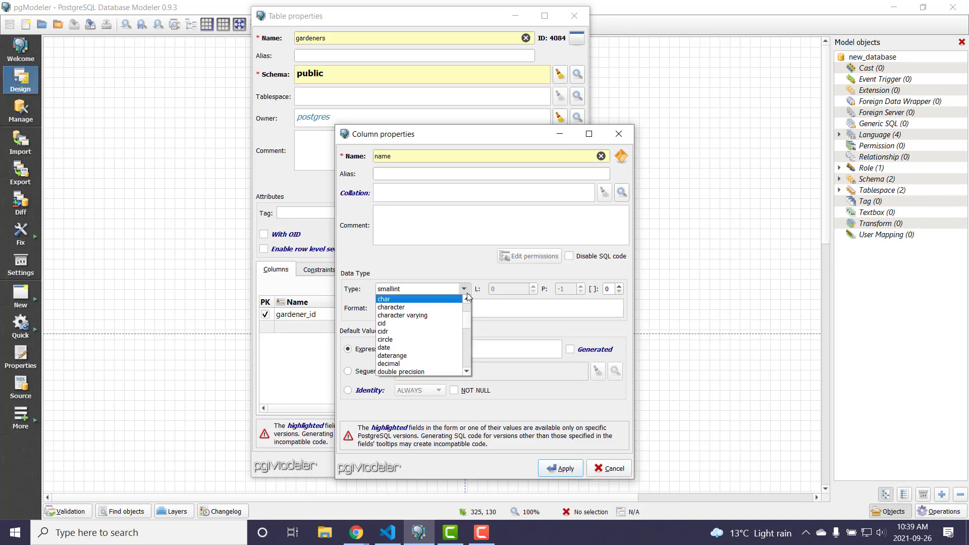
key(Down)
key(Down)
key(Return)
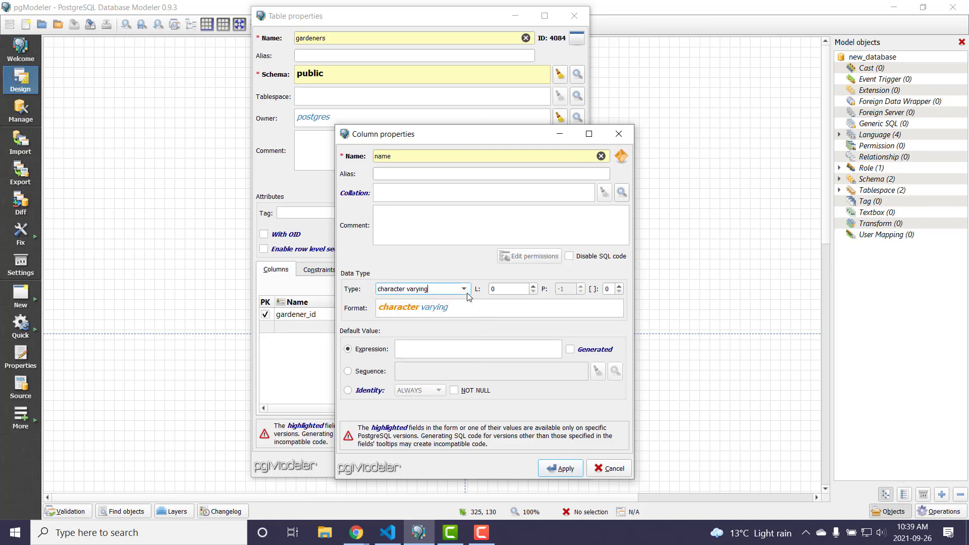
- Set the name column's length to 50, make it NOT NULL and apply the column
double_click(500, 289)
text(50)
click(477, 392)
click(560, 469)
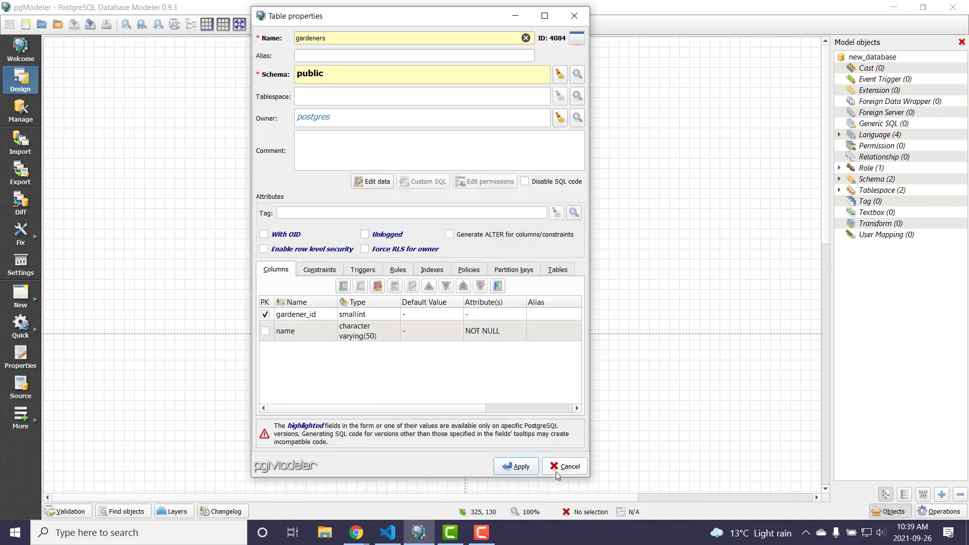
- Apply the gardeners table and place it on the canvas at x 120, y 80
click(513, 469)
drag(556, 283, 208, 89)
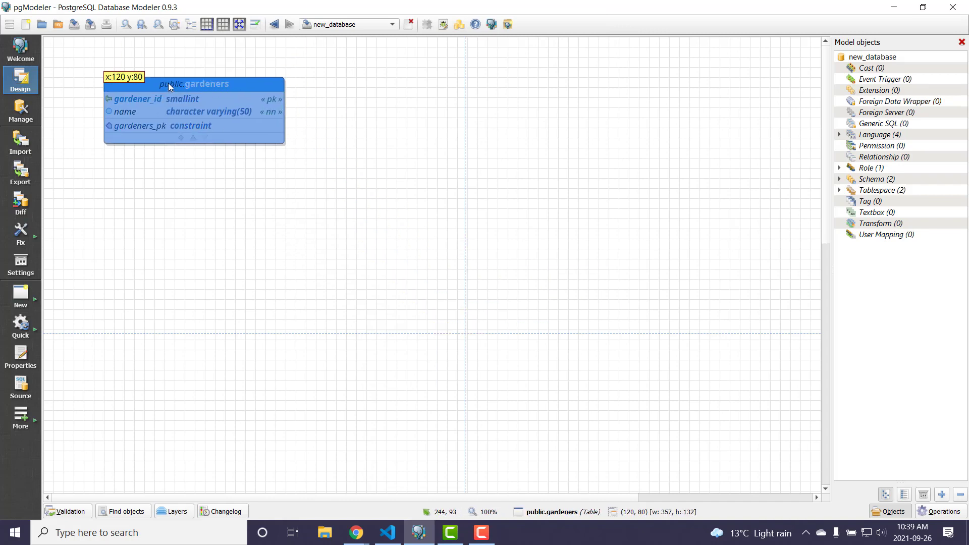
click(294, 285)
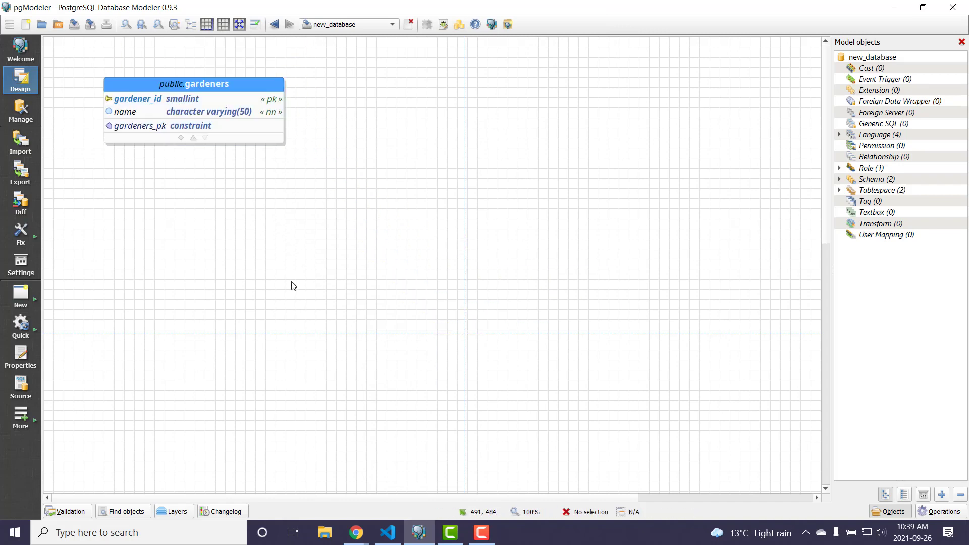
- Review the properties of the gardeners table and close them without changes
right_click(255, 89)
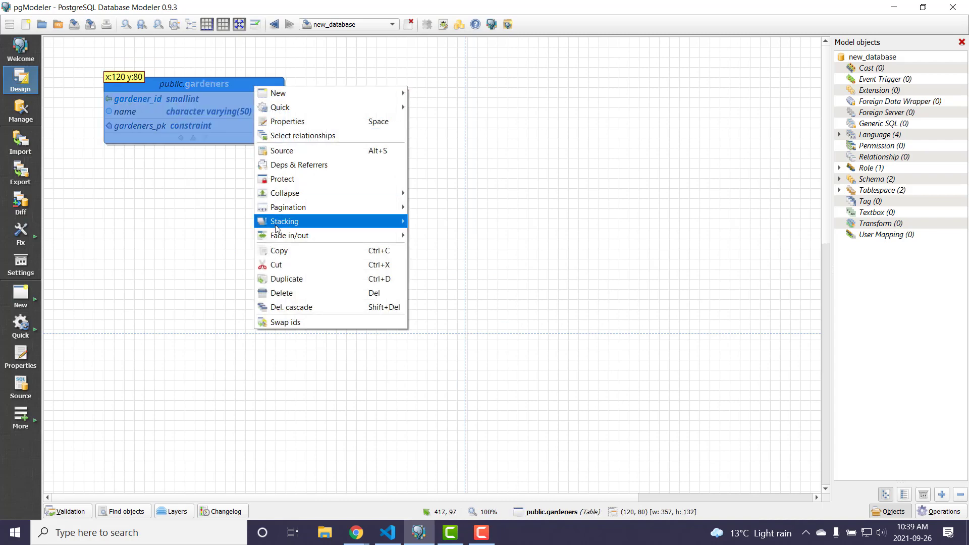
click(290, 124)
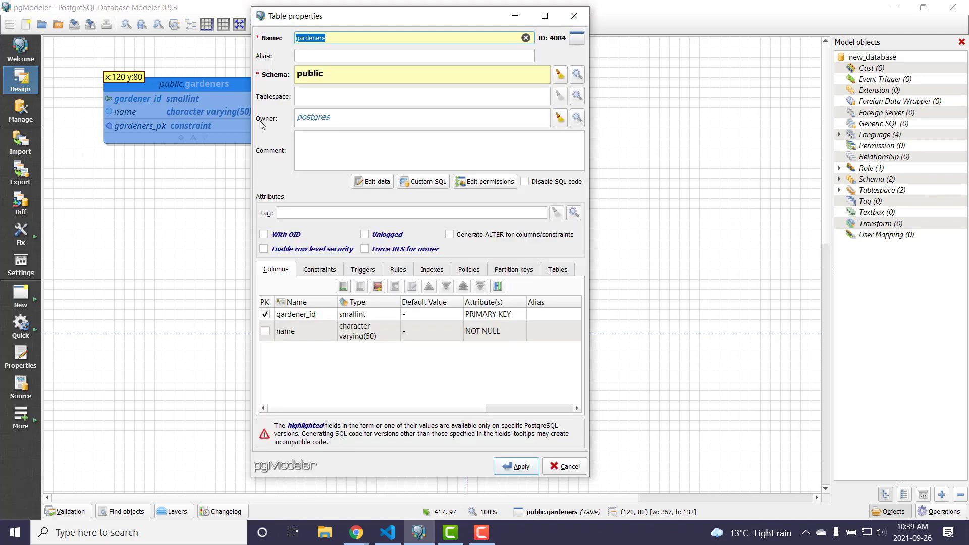
click(575, 17)
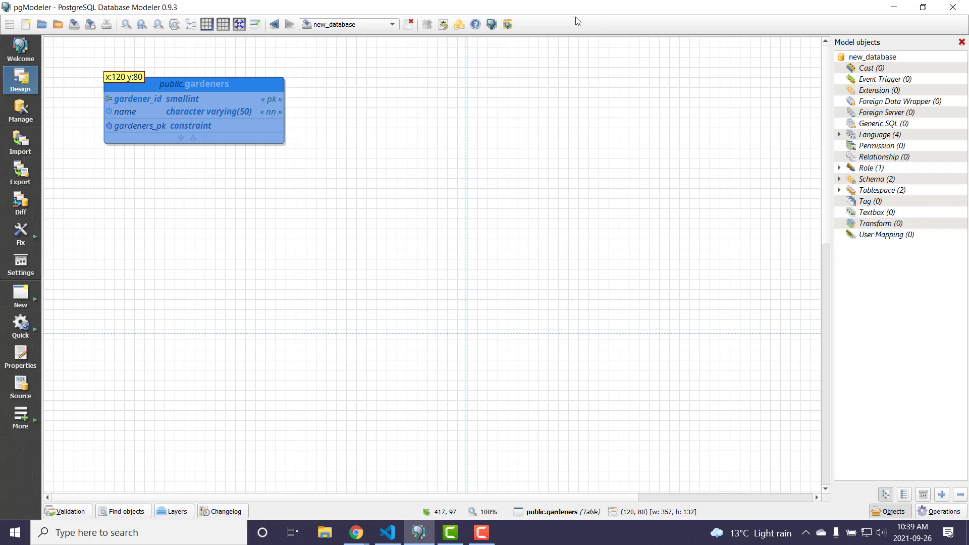
click(239, 253)
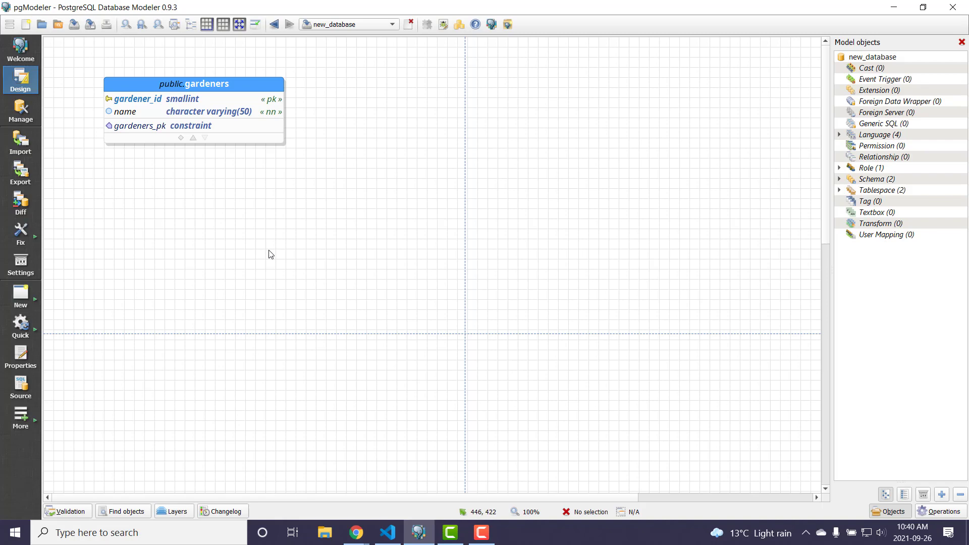
- Create another table in the public schema and name it plots
right_click(242, 228)
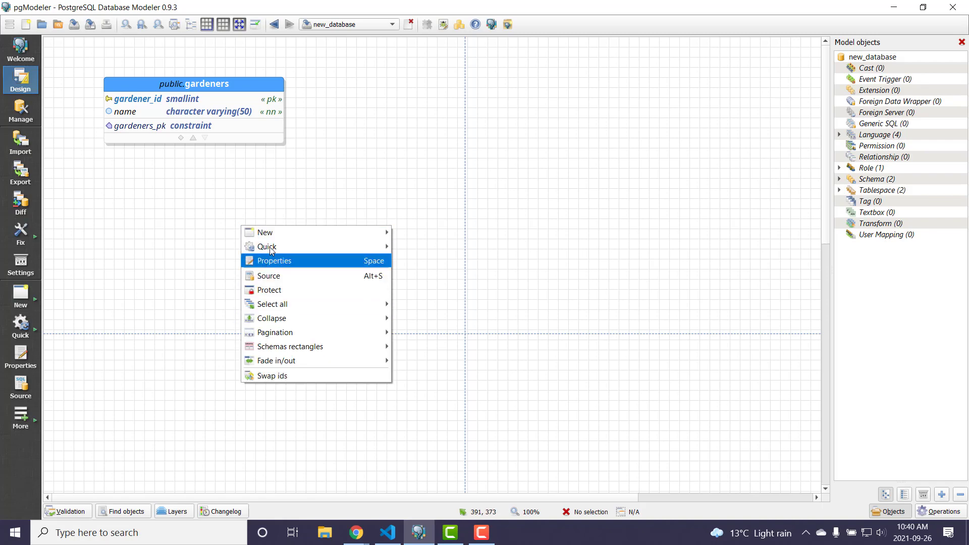
mouse_move(280, 232)
mouse_move(485, 246)
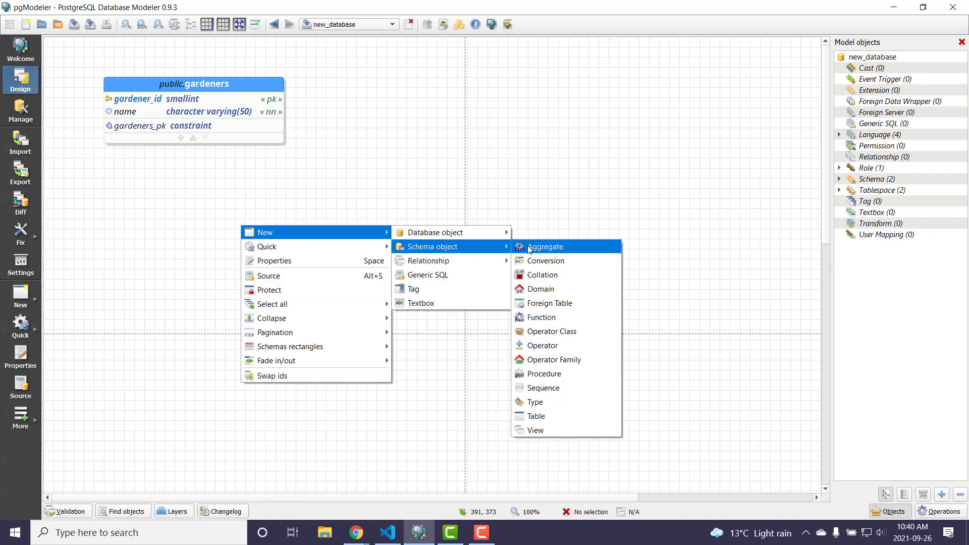
click(553, 415)
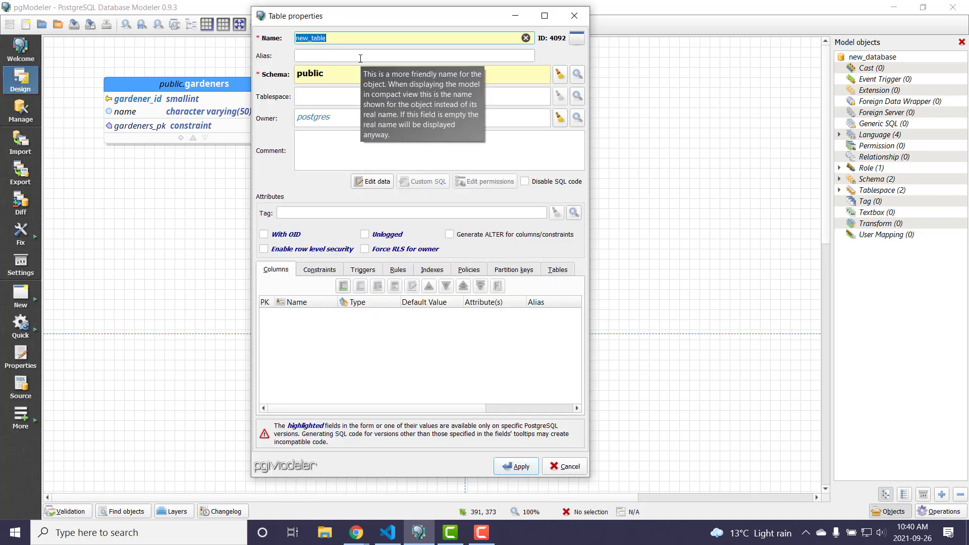
text(plots)
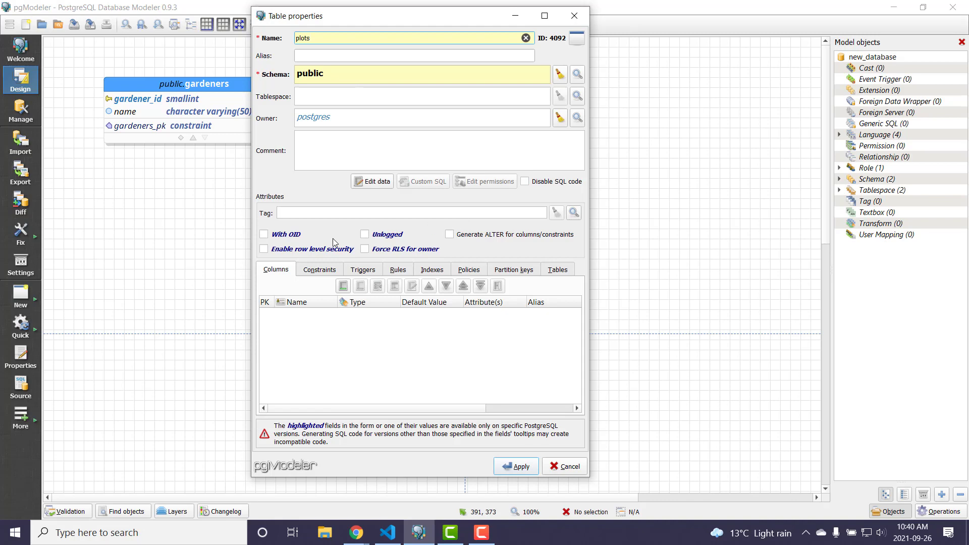
- Add a smallint column plot_id to the plots table and mark it as the primary key
click(350, 287)
text(pl)
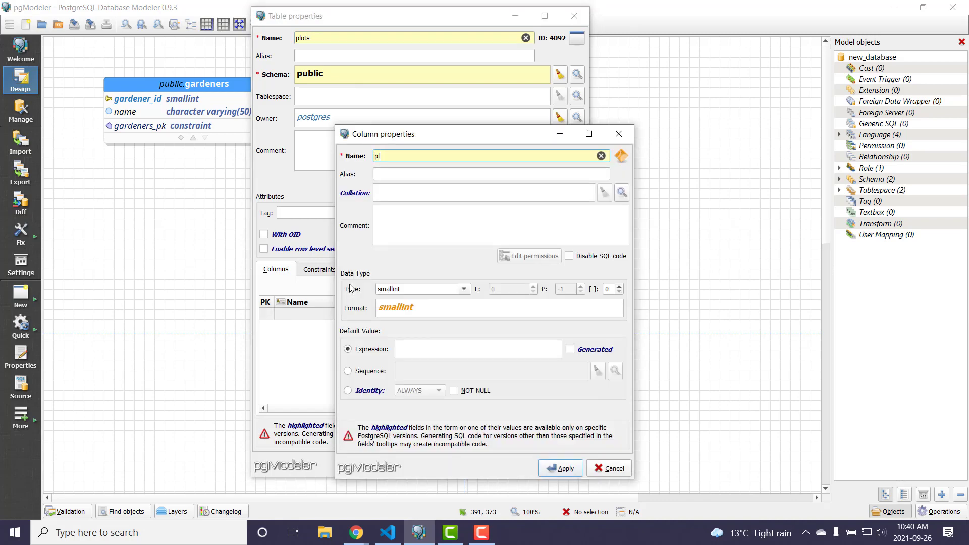
text(ot_id)
click(579, 467)
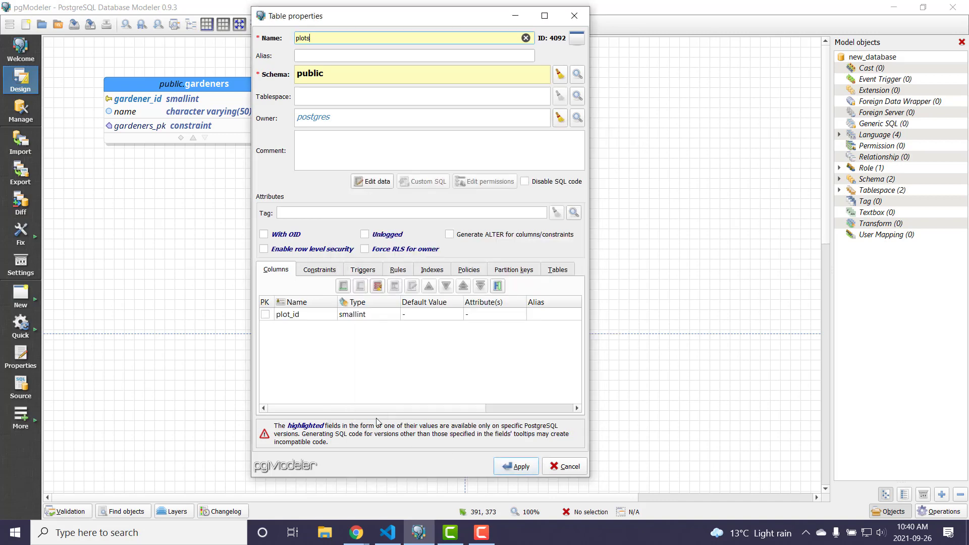
click(266, 319)
click(265, 314)
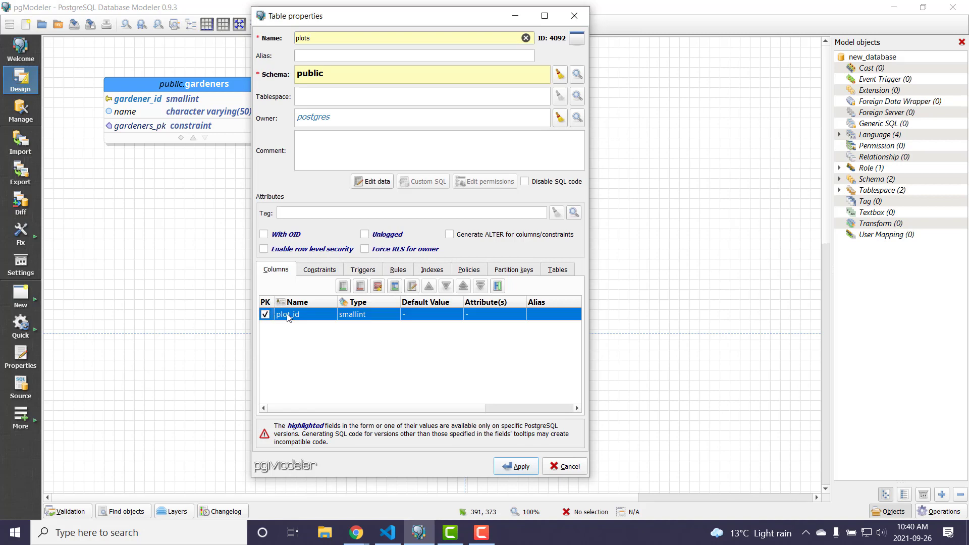
- Add a character varying column named seection with length 1 to the plots table
click(344, 286)
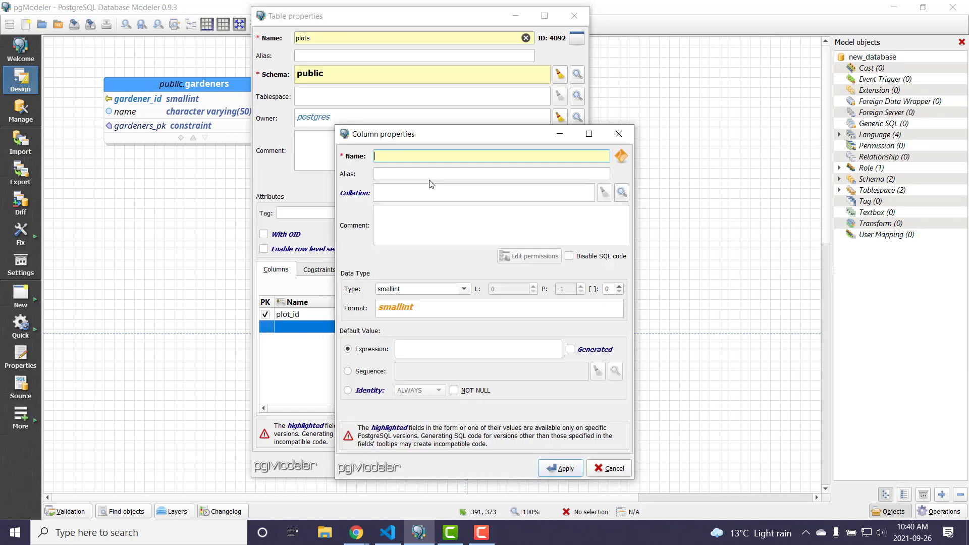
text(seed)
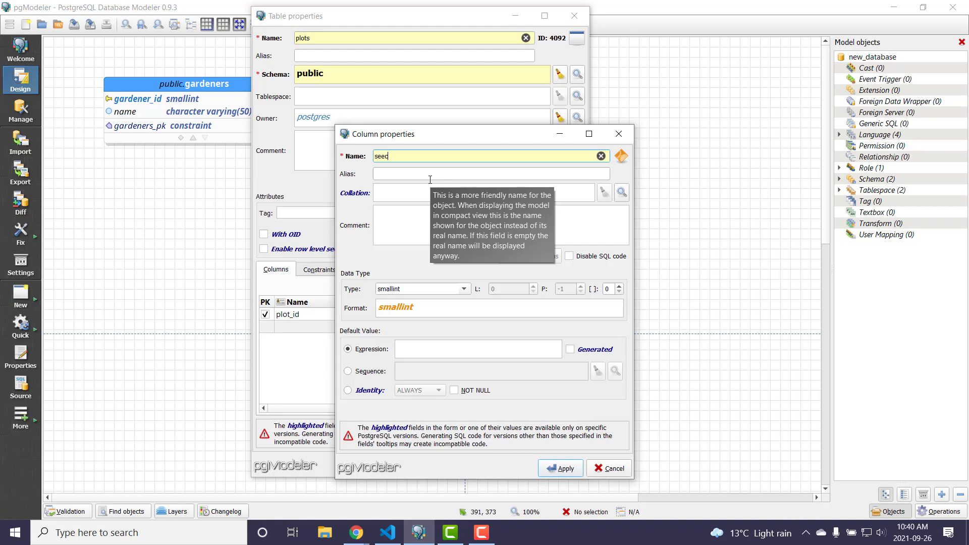
key(BackSpace)
text(ction)
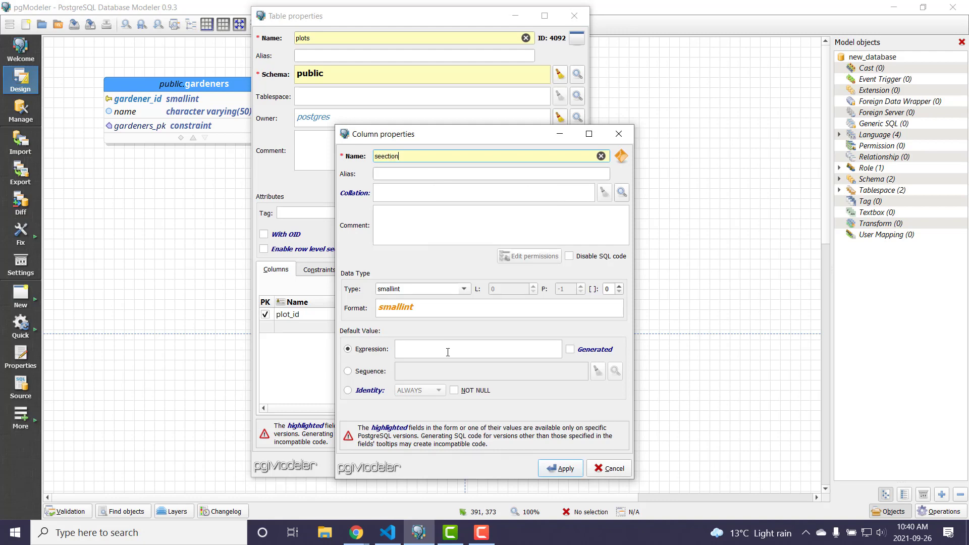
click(464, 290)
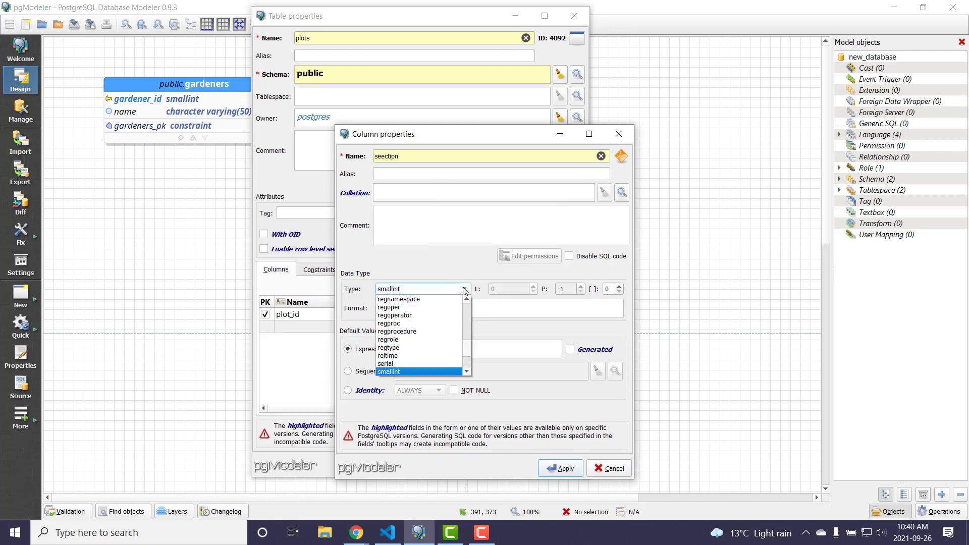
key(c)
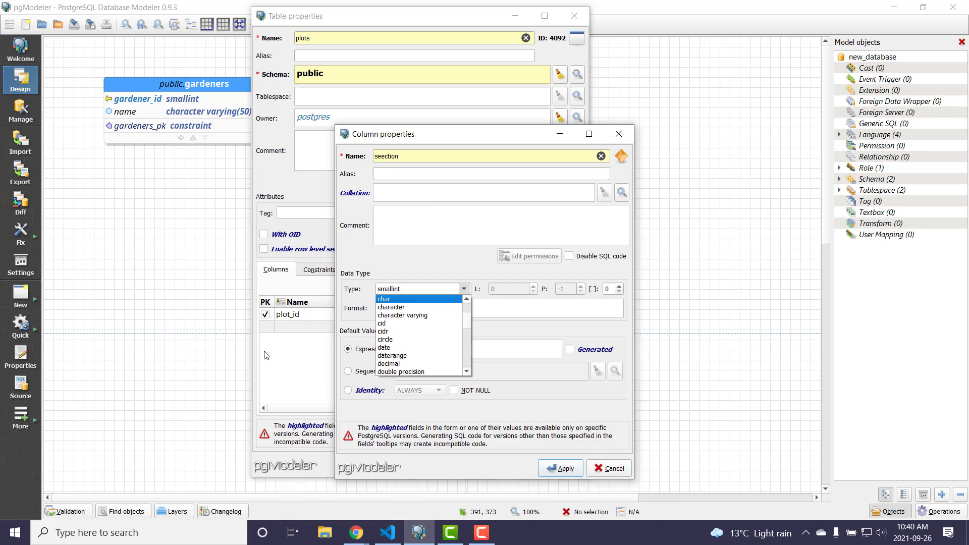
click(406, 315)
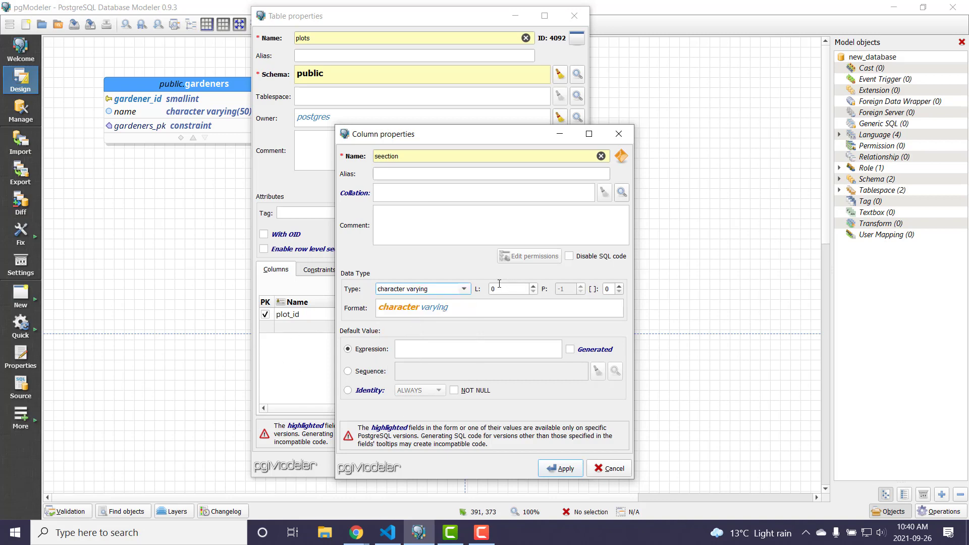
key(Tab)
text(1)
click(560, 470)
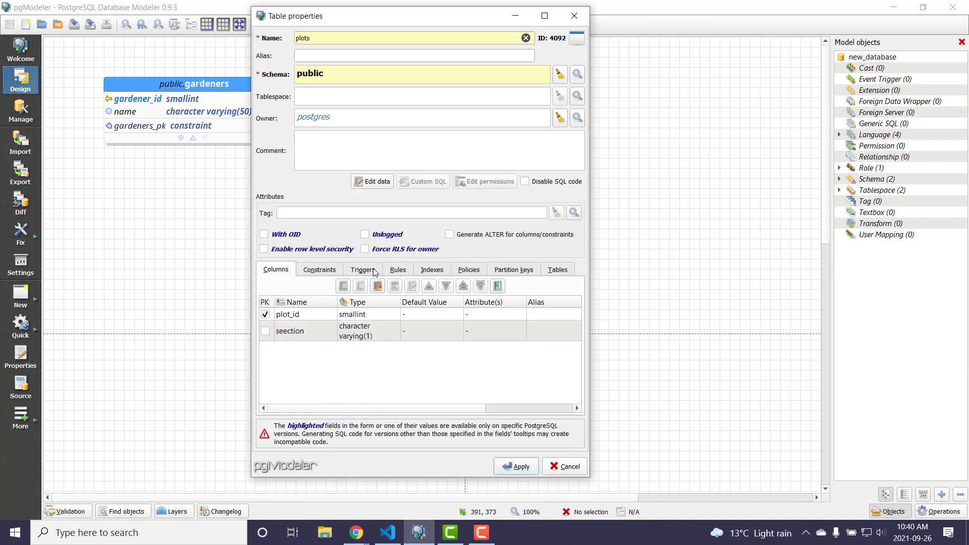
- Add a smallint column named number to the plots table and set it to NOT NULL
click(344, 286)
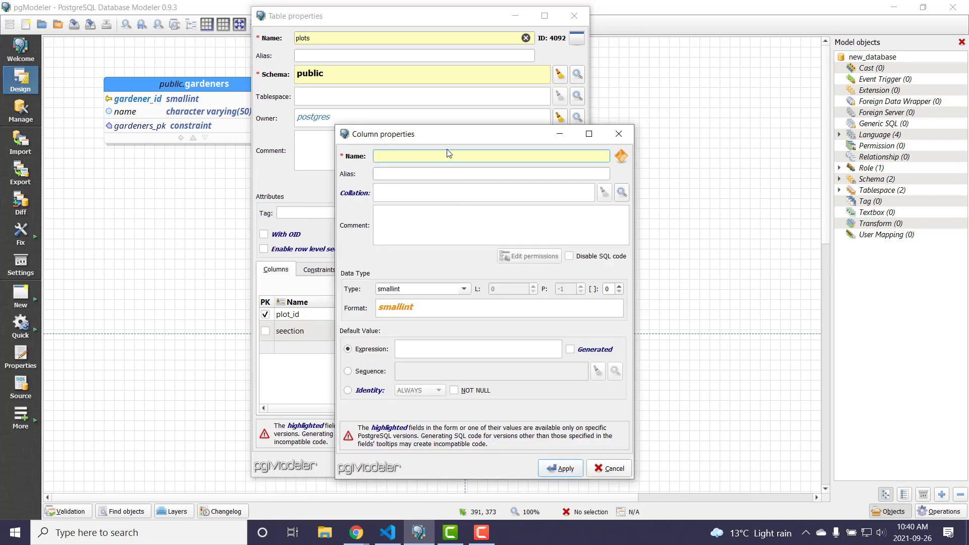
text(number)
click(454, 390)
click(560, 468)
- Set the seection column to NOT NULL and place the completed plots table on the canvas, below and to the right of gardeners
double_click(305, 327)
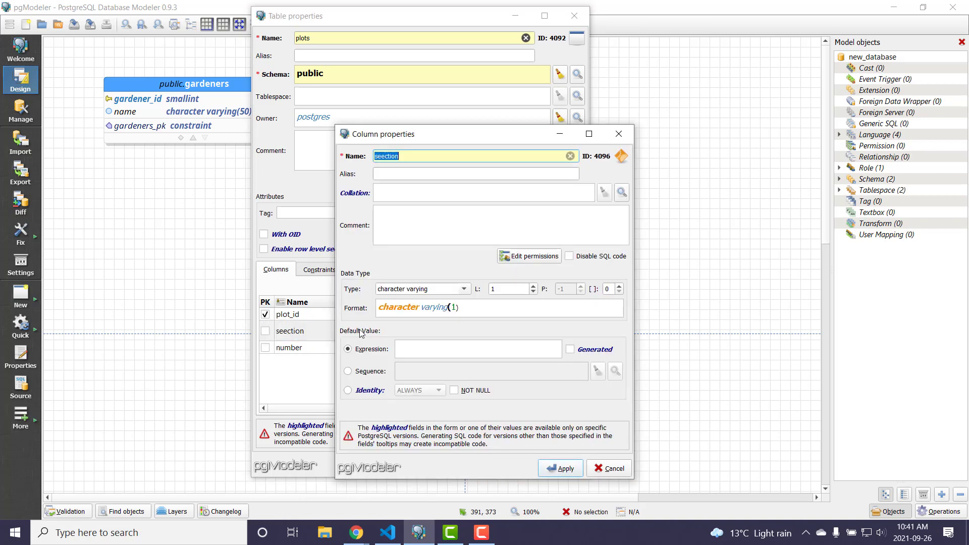
click(477, 390)
click(563, 470)
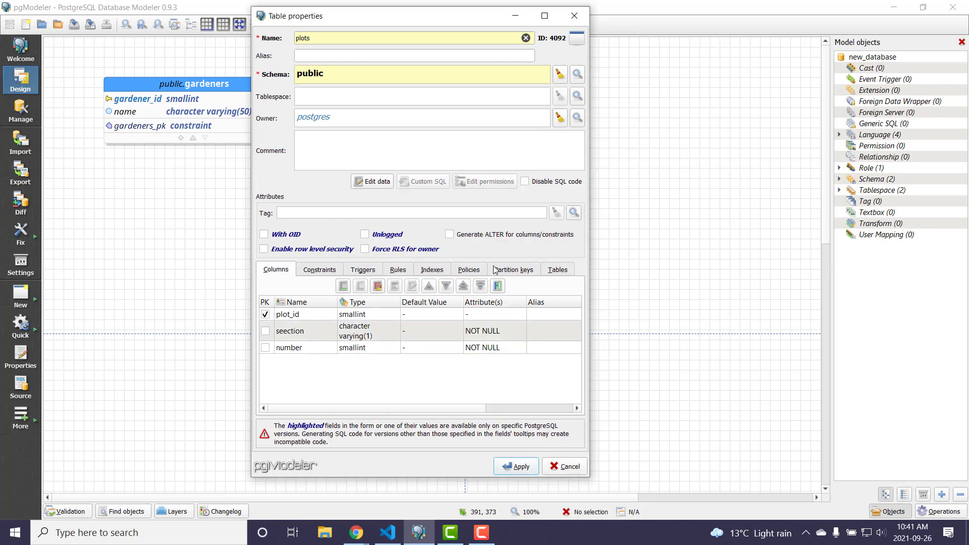
click(521, 467)
drag(519, 273, 347, 207)
- Create a one-to-many relationship with gardeners as the reference table and plots as the receiver table
click(261, 83)
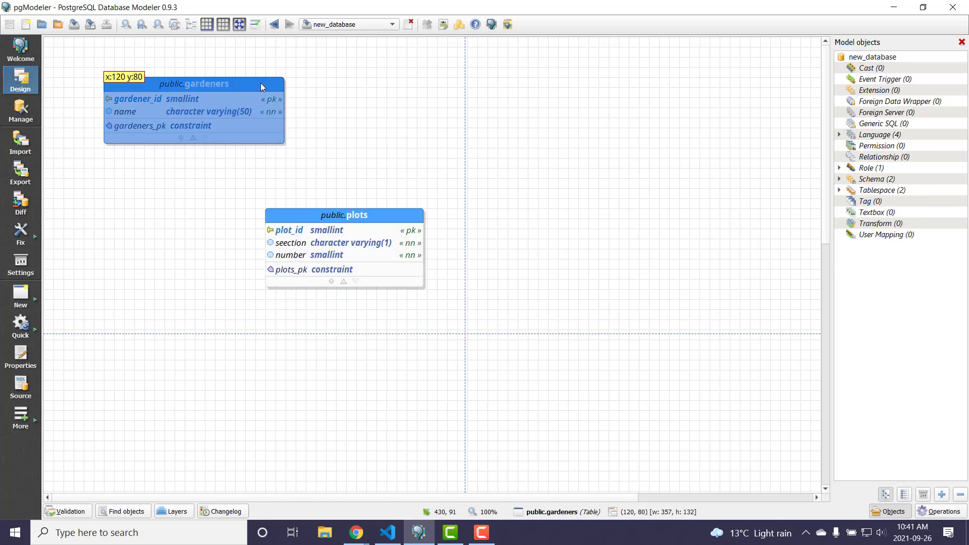
right_click(260, 83)
mouse_move(353, 90)
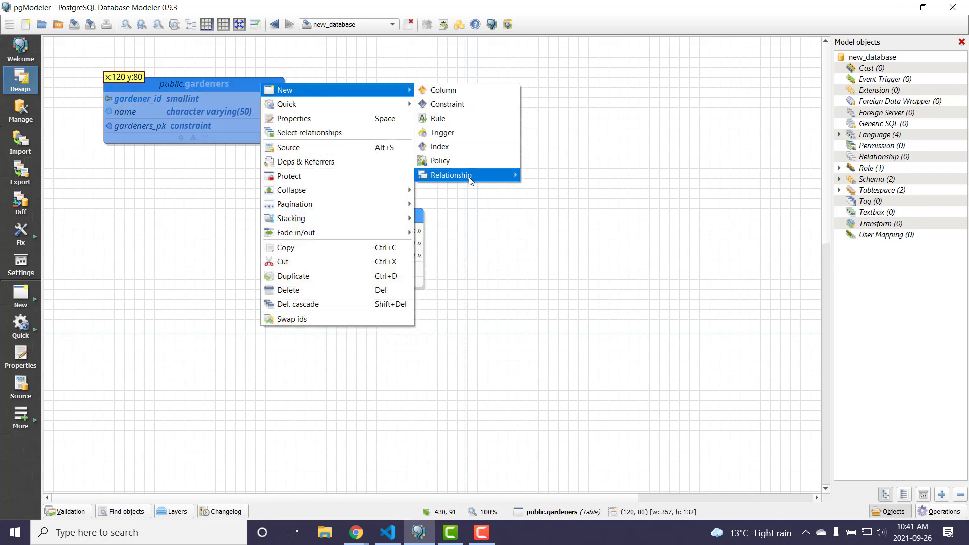
mouse_move(471, 181)
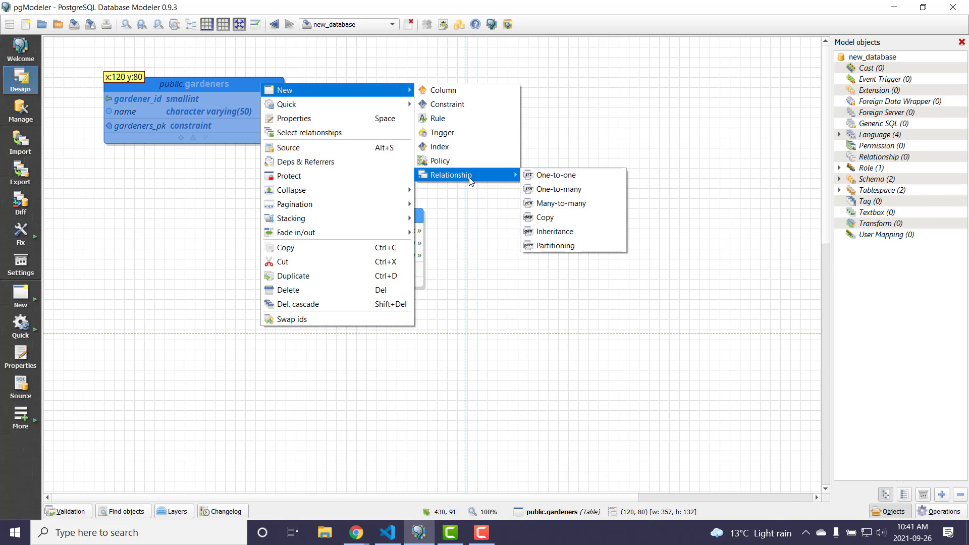
click(572, 191)
click(363, 244)
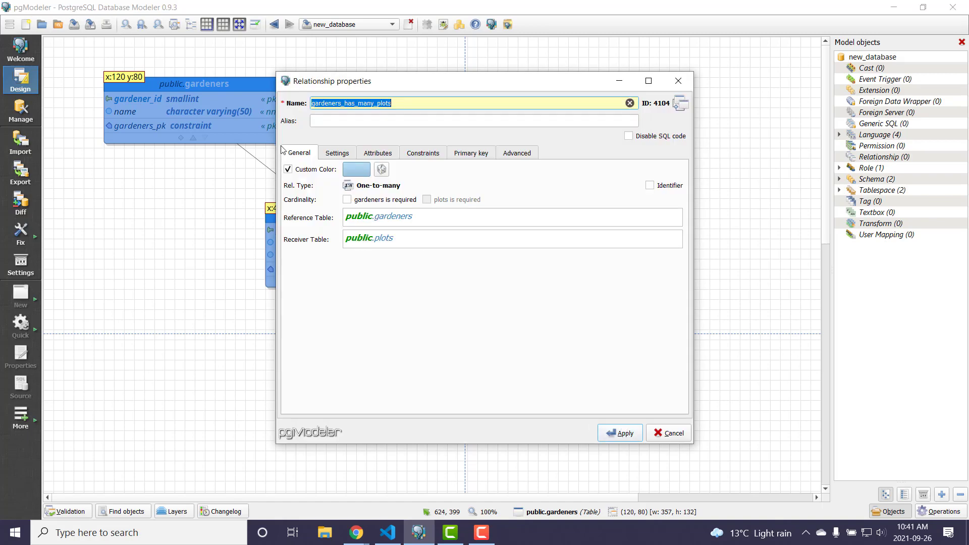
- Override the relationship's global name patterns, shorten the source column pattern to {sc} and apply the relationship
click(350, 154)
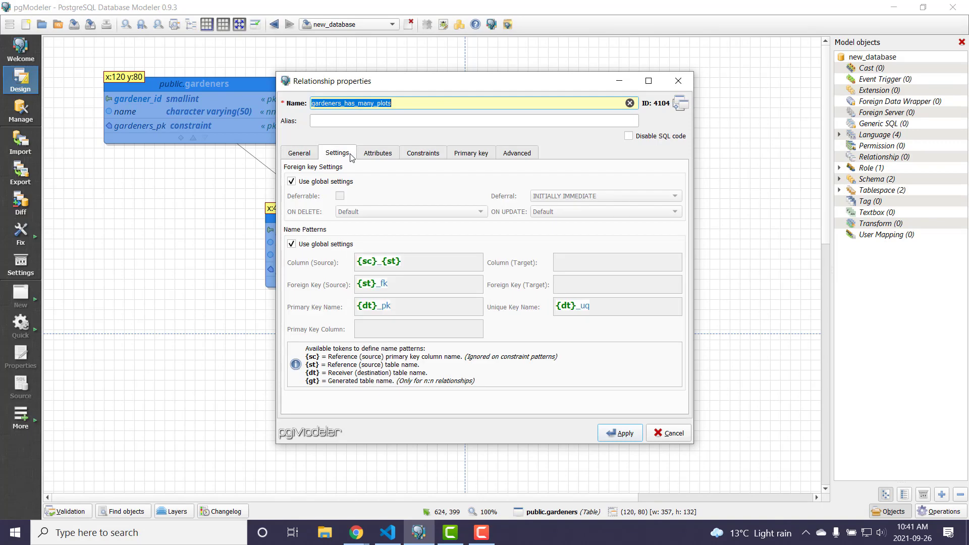
click(332, 244)
click(434, 258)
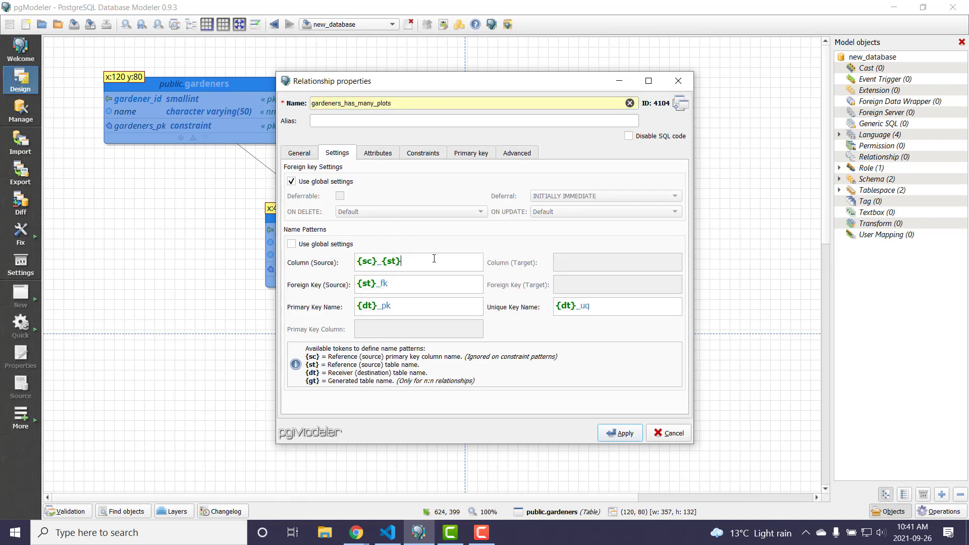
key(BackSpace)
key(BackSpace)
key(BackSpace)
key(BackSpace)
key(BackSpace)
click(622, 435)
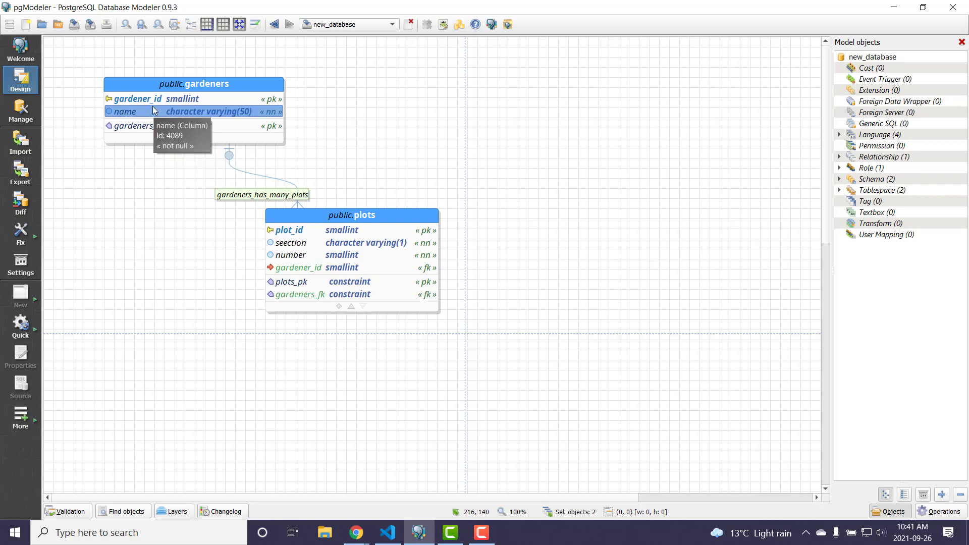
- Move the plots table slightly farther away from the gardeners table, diagonally down and to the right, and deselect it
drag(397, 225, 418, 247)
click(578, 183)
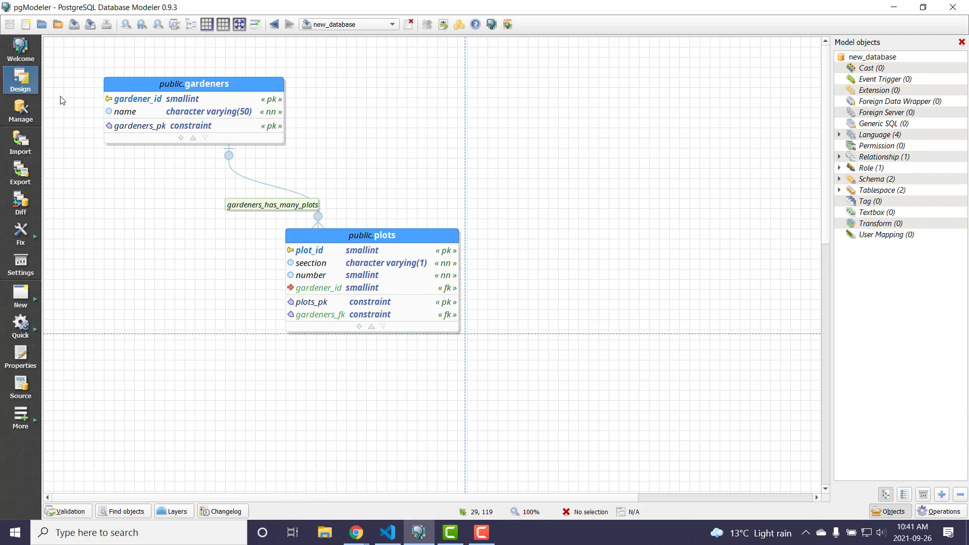
- Validate the database model and check the validation messages
click(69, 512)
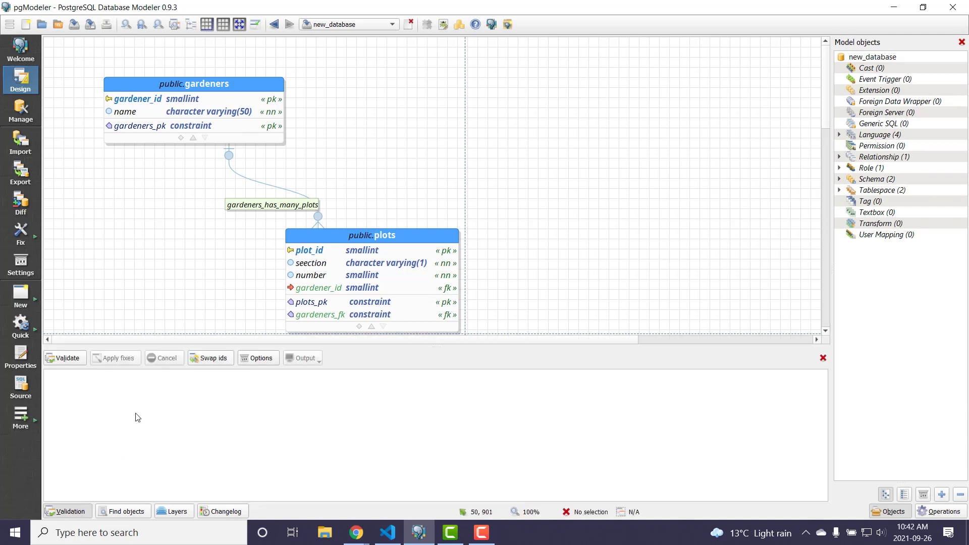
click(64, 356)
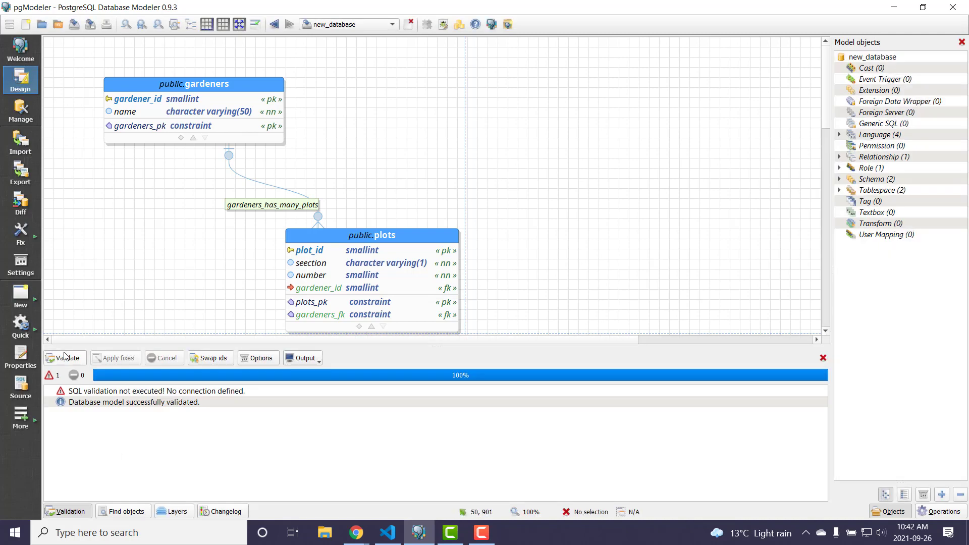
click(122, 391)
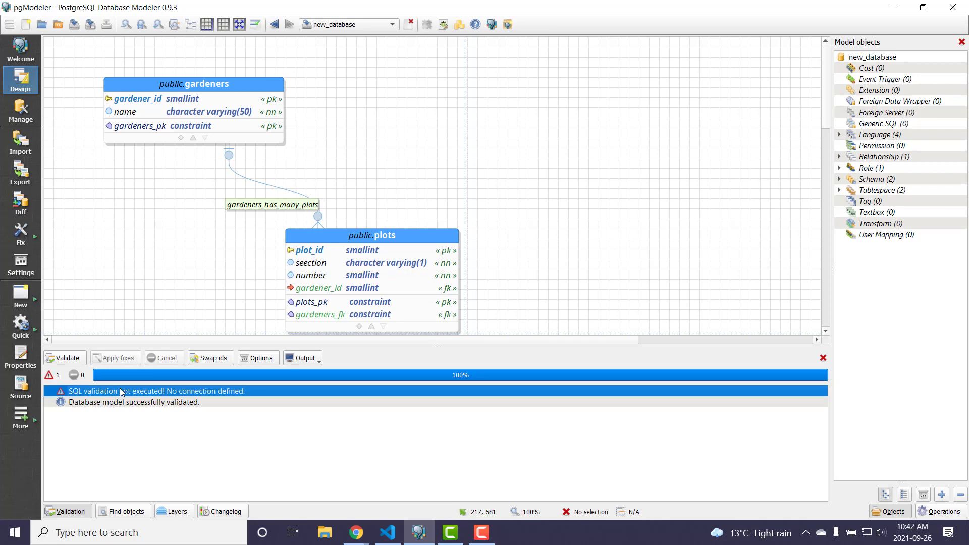
click(172, 404)
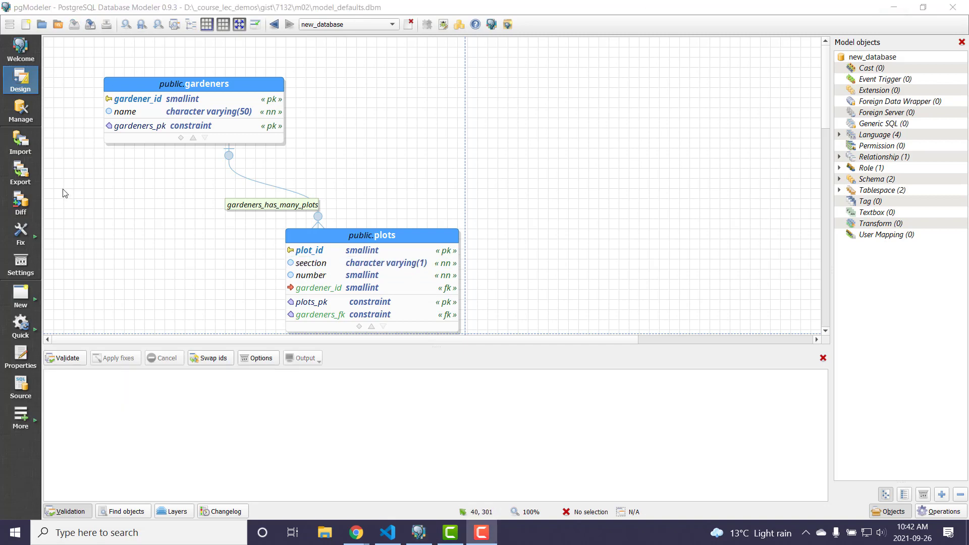
- Export the model to an SQL file named test_defaults_v1 in the m02 folder and close the export dialog
click(29, 184)
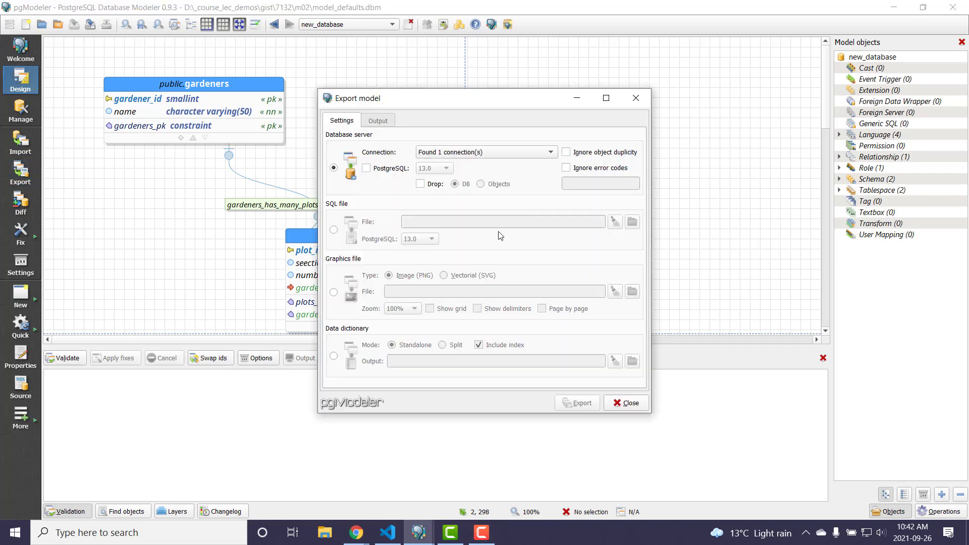
click(335, 231)
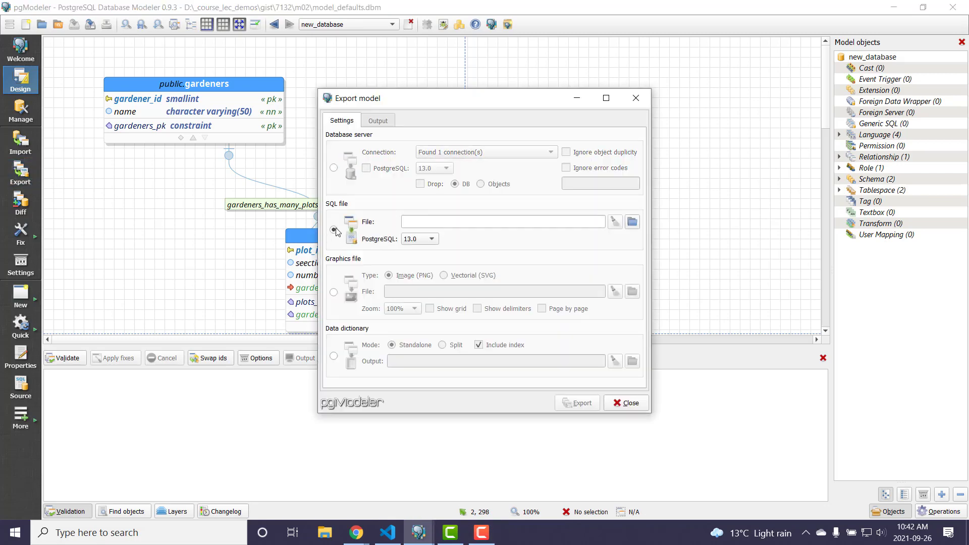
click(632, 222)
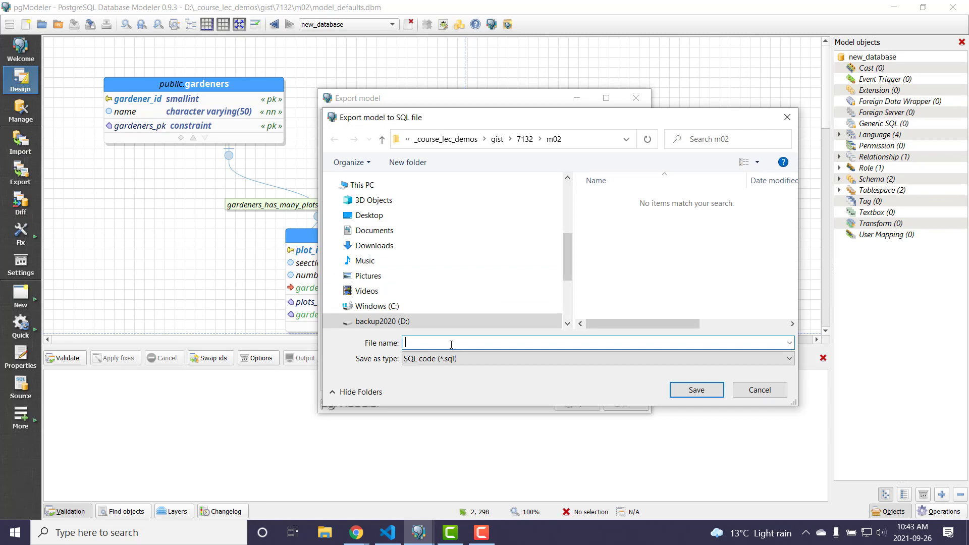
text(test_defaults_v1)
key(Return)
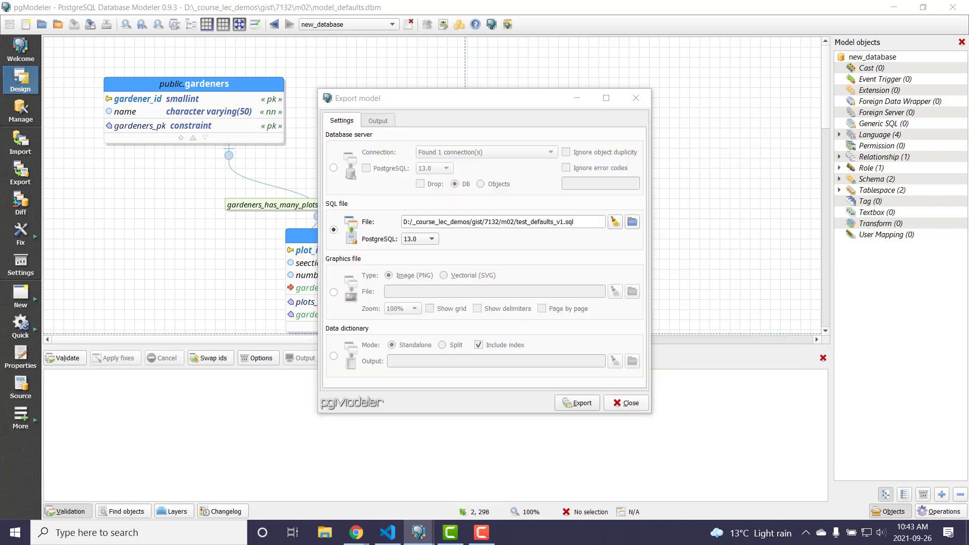
click(577, 404)
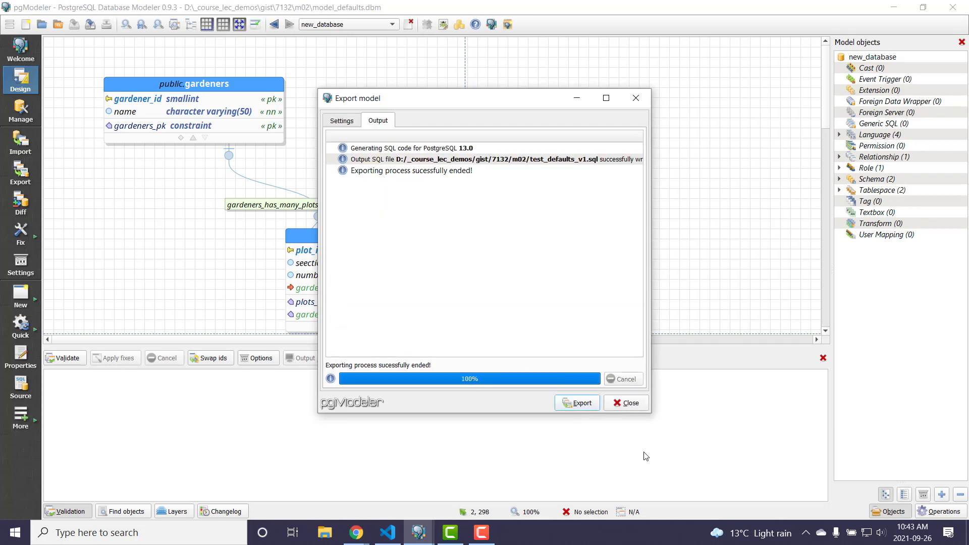
click(631, 403)
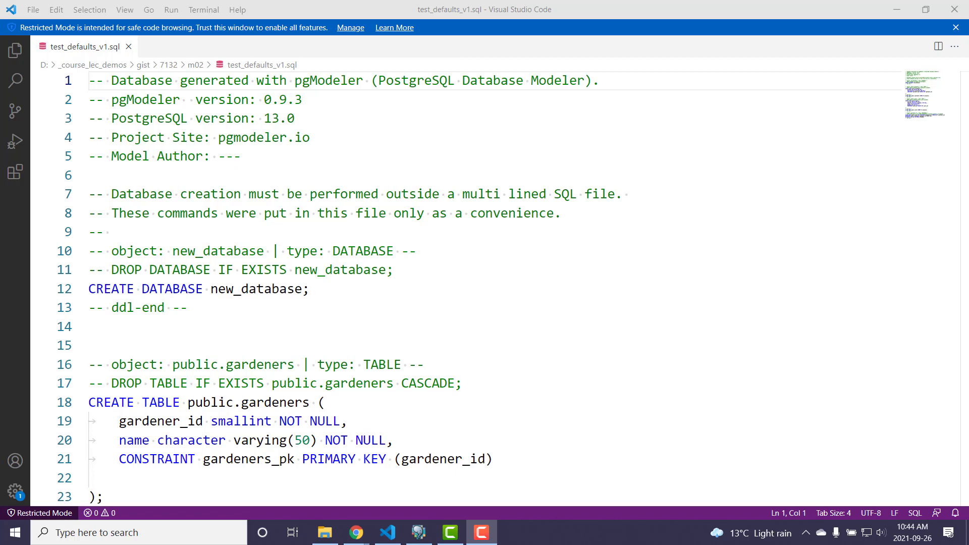
- In Visual Studio Code, comment out the CREATE DATABASE new_database statement on line 12 of test_defaults_v1.sql
click(93, 297)
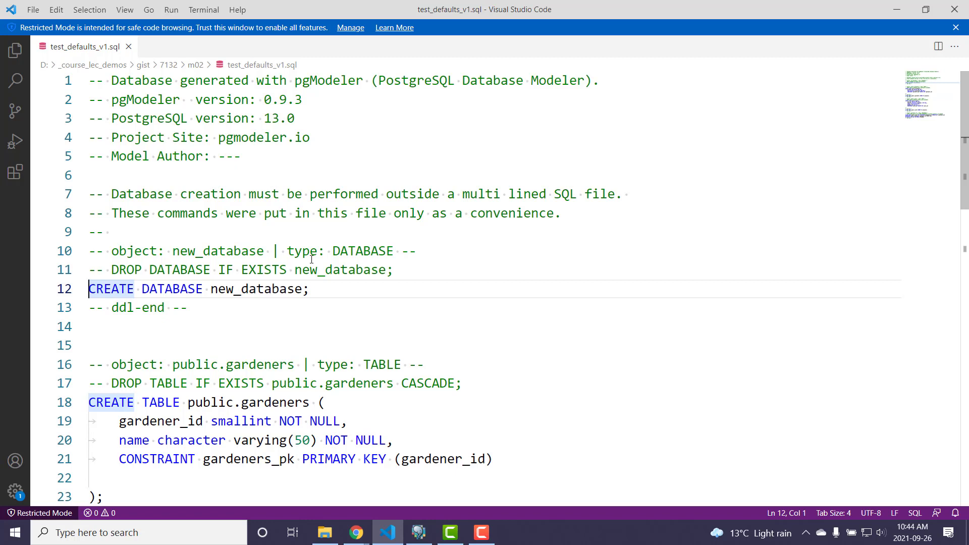
text(--)
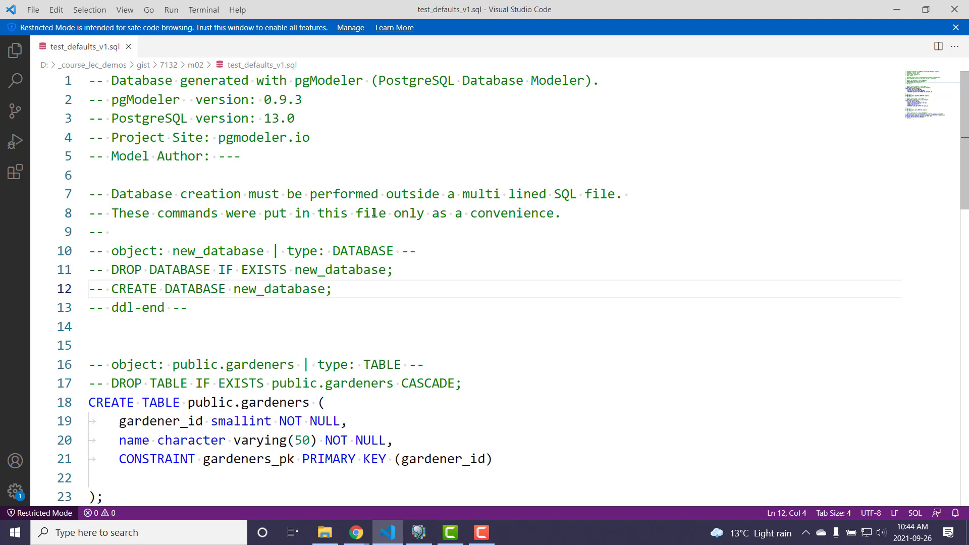
- Review the CREATE TABLE public.gardeners statement and comment out the ALTER TABLE public.gardeners OWNER TO postgres statement on line 25
scroll(364, 312, down, 2)
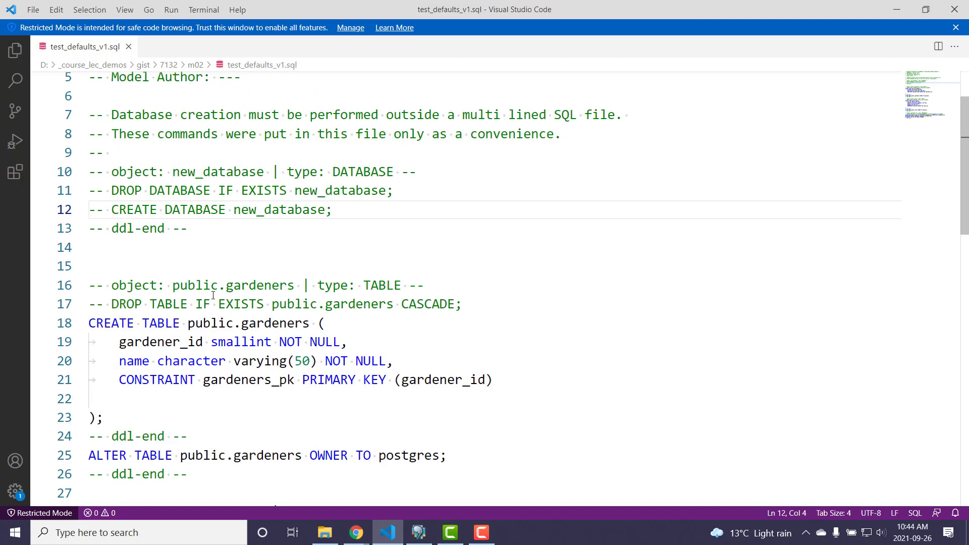
scroll(213, 296, down, 2)
click(88, 244)
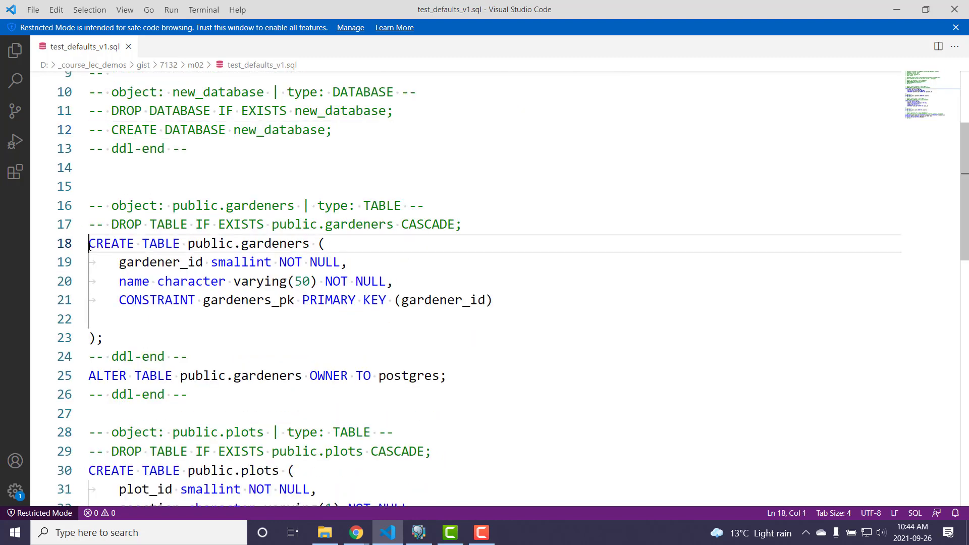
drag(89, 244, 131, 343)
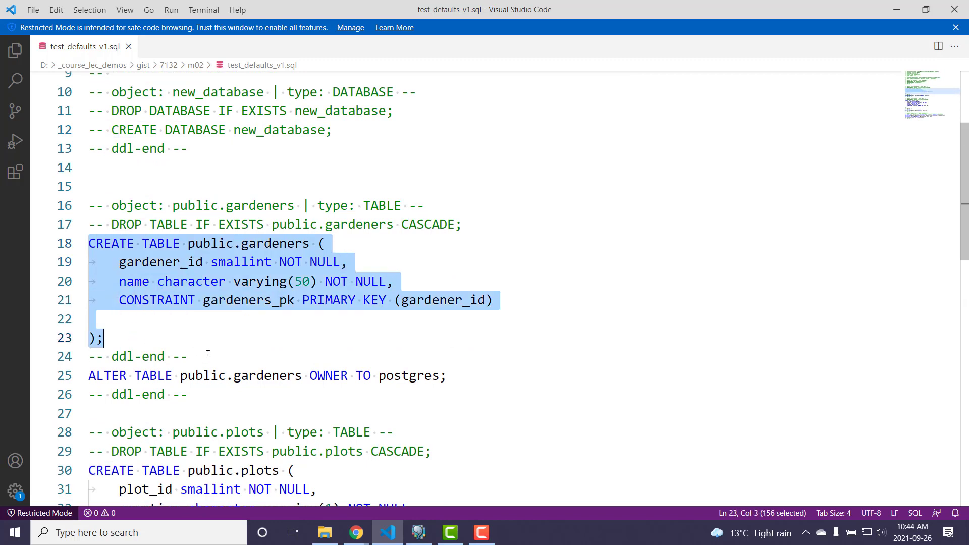
click(88, 380)
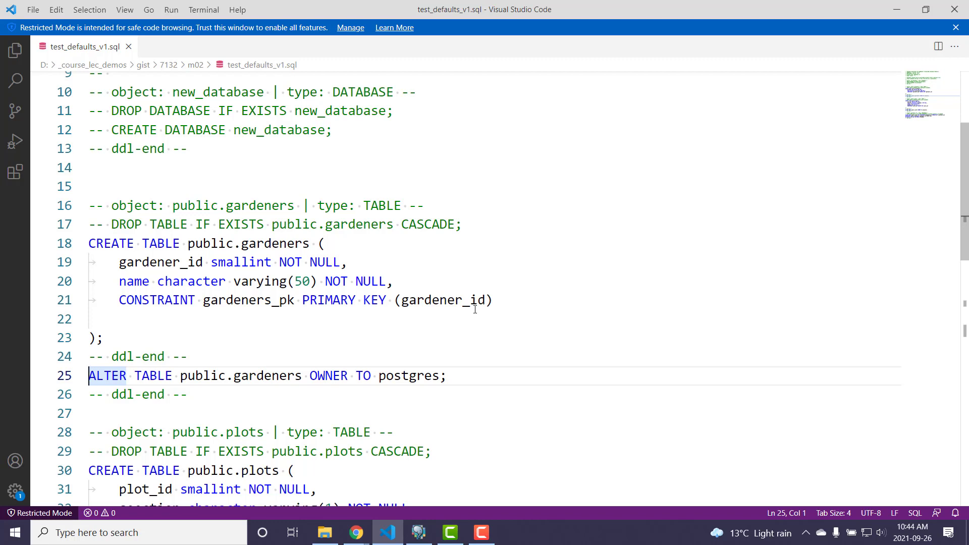
text(--)
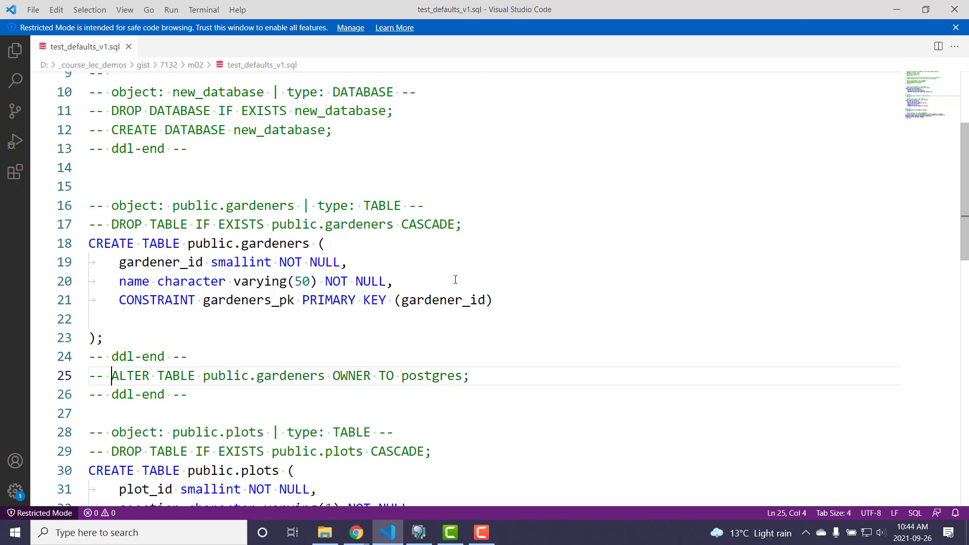
- Comment out the ALTER TABLE public.plots OWNER TO postgres statement on line 39
scroll(456, 280, down, 5)
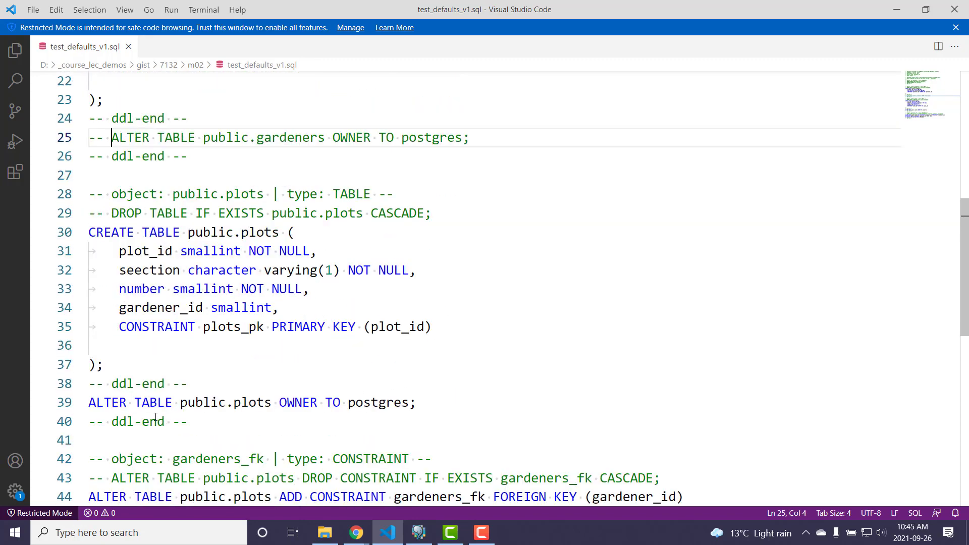
click(90, 407)
text(--)
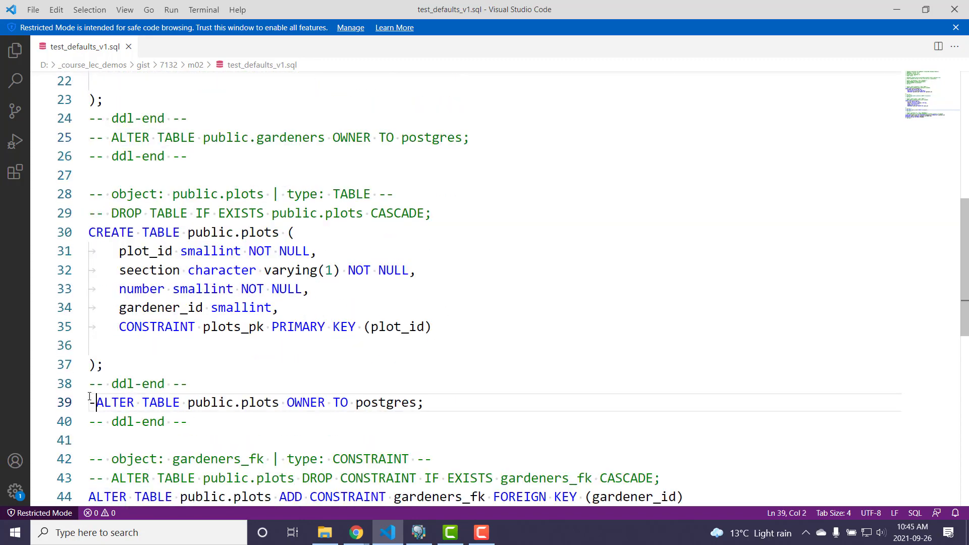
- Review the gardeners_fk constraint, compare with the model diagram, and re-examine the commented-out CREATE DATABASE and gardeners OWNER TO statements
scroll(245, 321, down, 3)
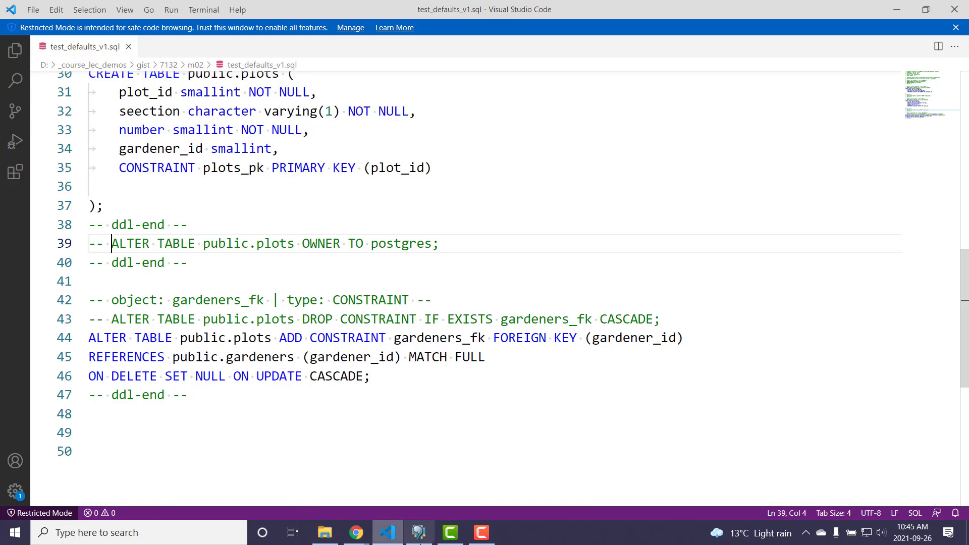
click(419, 534)
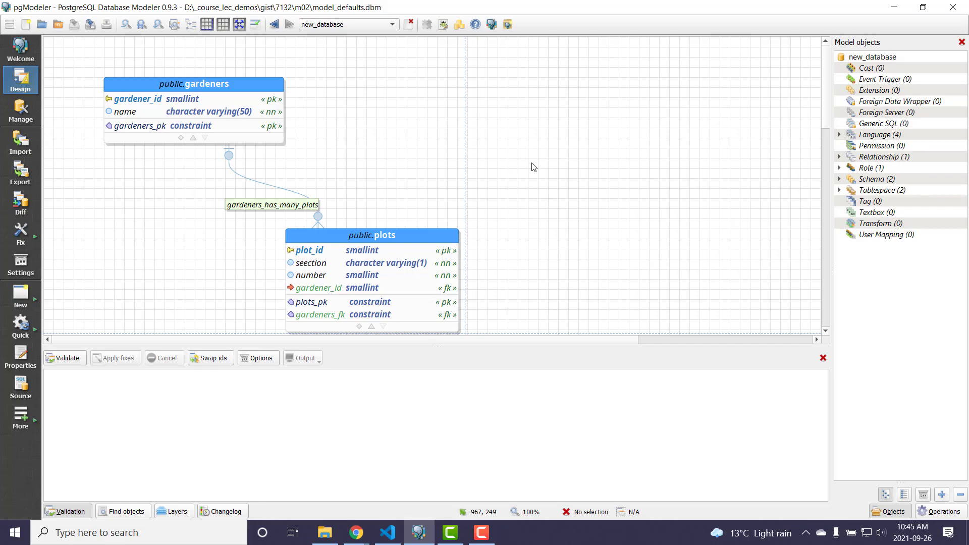
click(388, 532)
scroll(188, 229, up, 5)
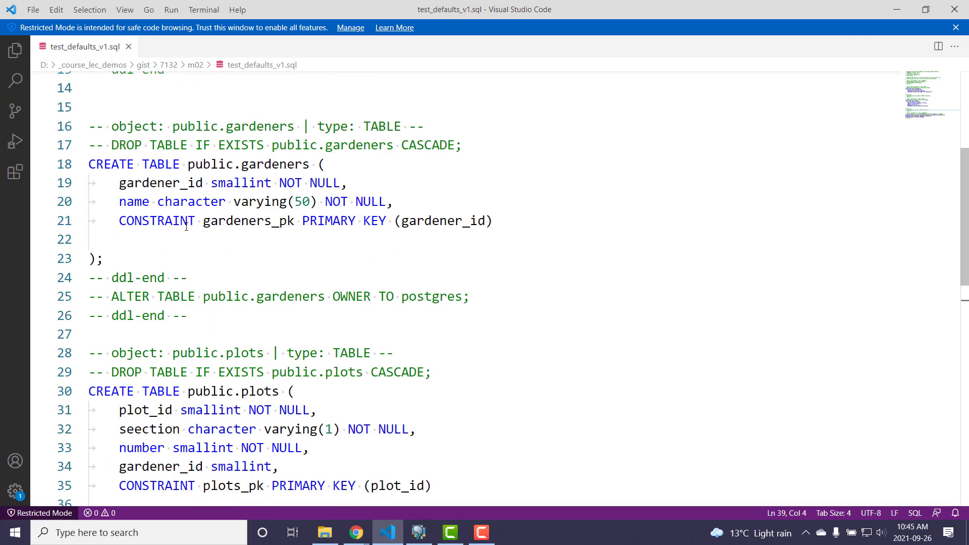
scroll(185, 220, up, 4)
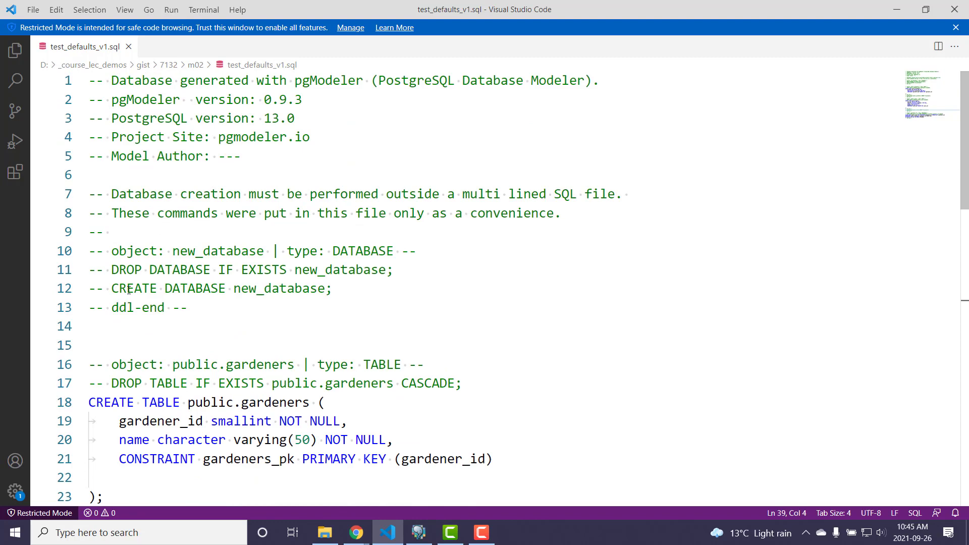
drag(109, 289, 368, 288)
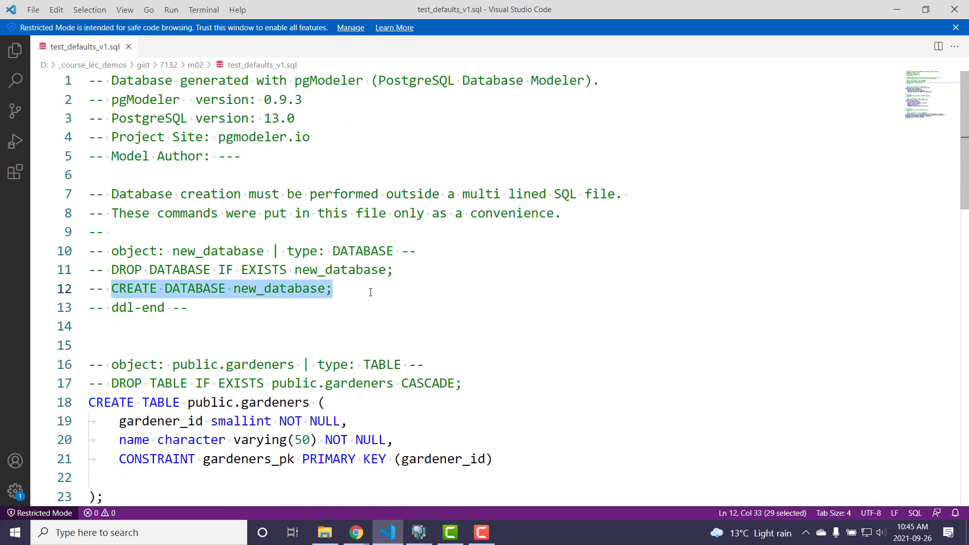
scroll(384, 281, down, 5)
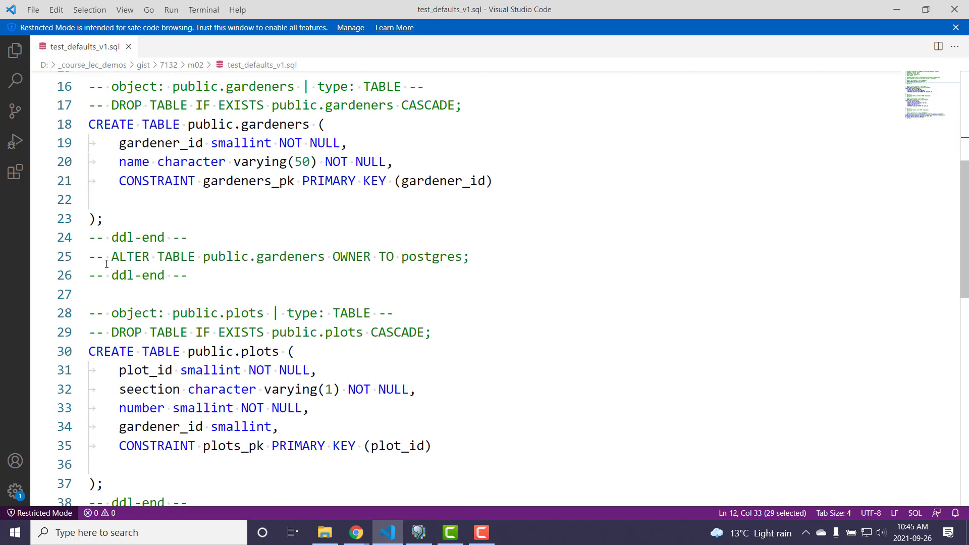
drag(119, 257, 499, 254)
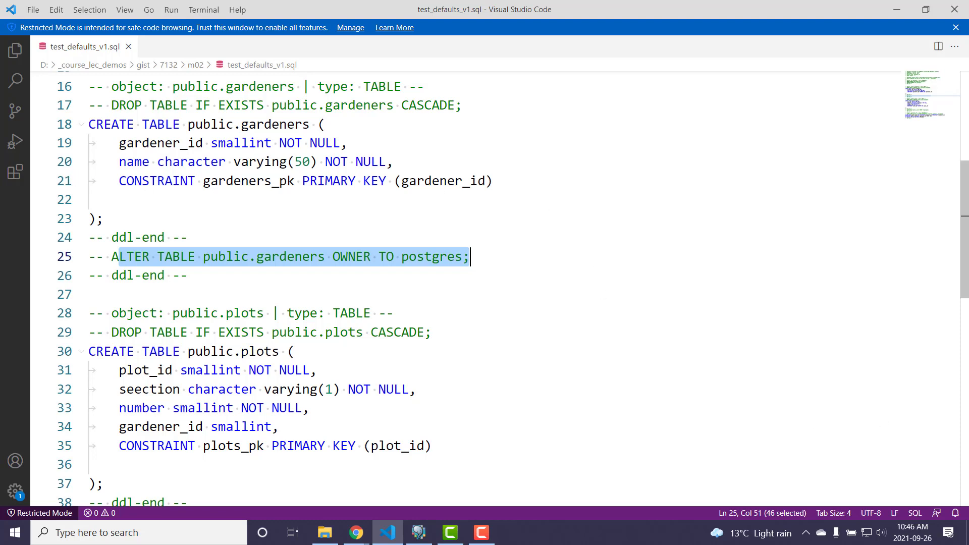
- In pgModeler, create a new model and add a schema named demo with its owner cleared
click(418, 533)
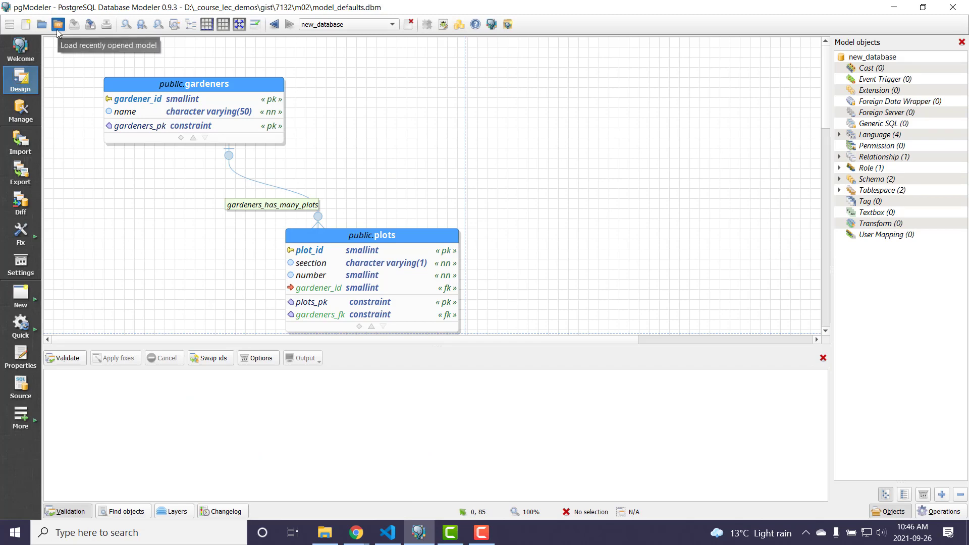
click(29, 28)
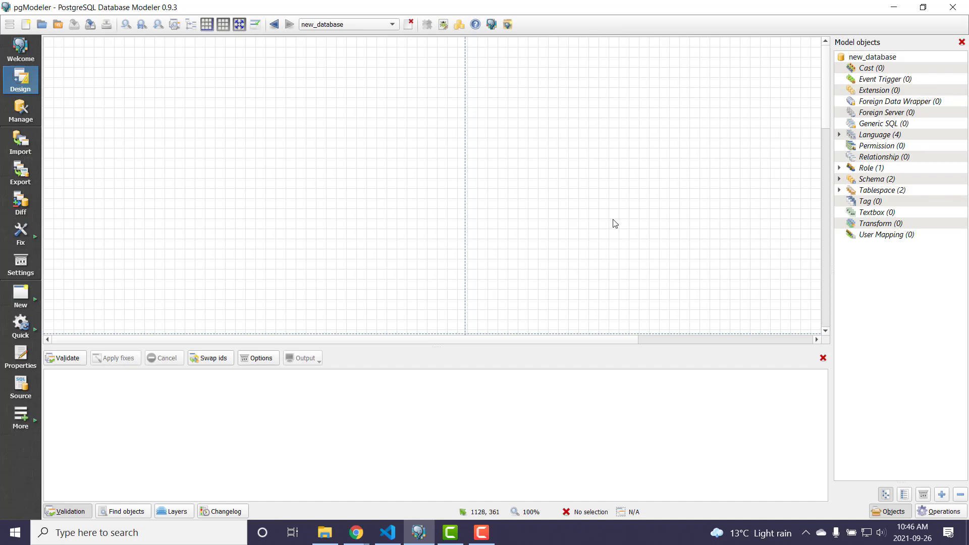
click(869, 180)
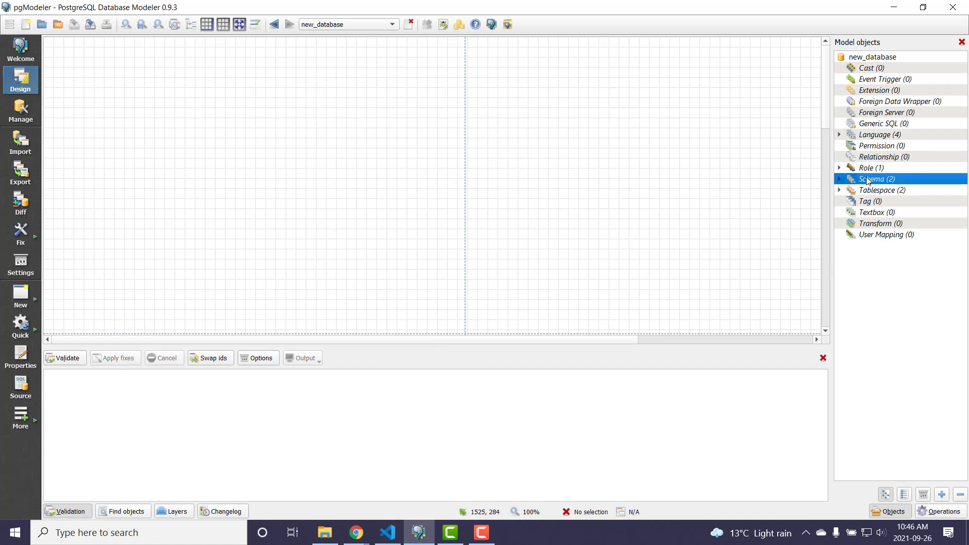
right_click(868, 179)
click(888, 186)
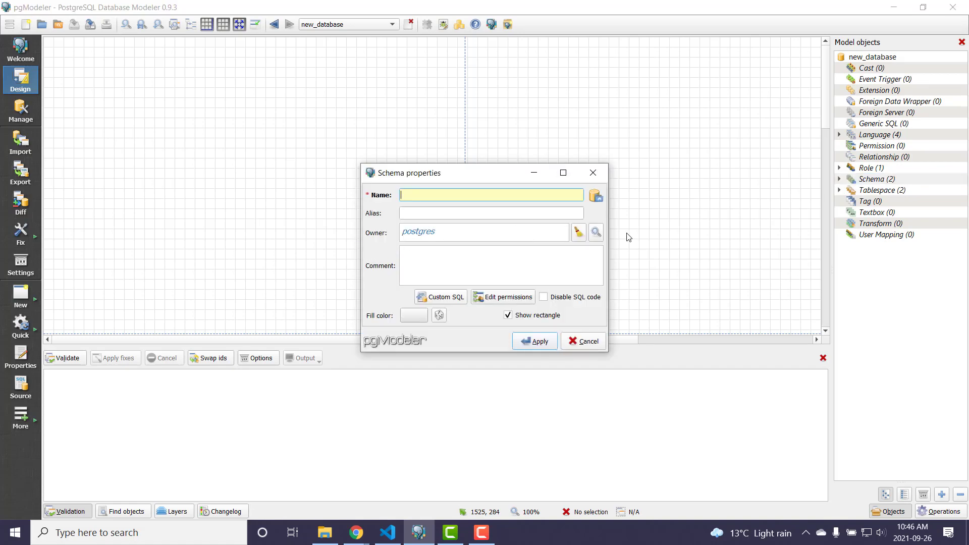
click(579, 232)
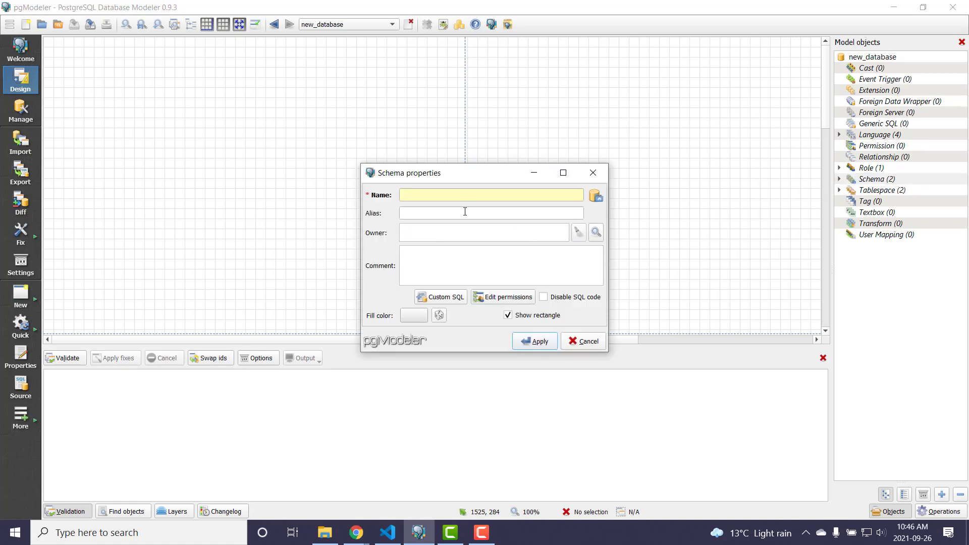
click(435, 196)
text(demo)
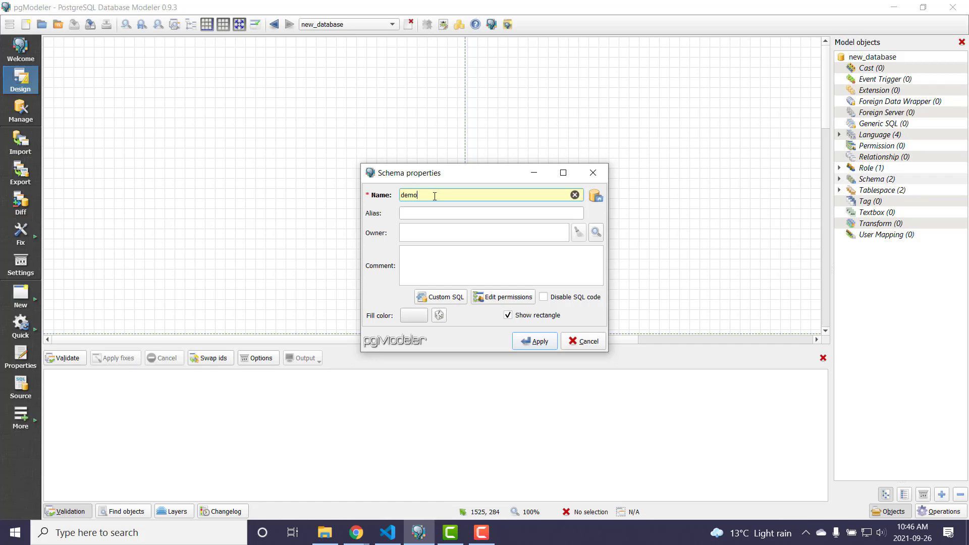
click(534, 345)
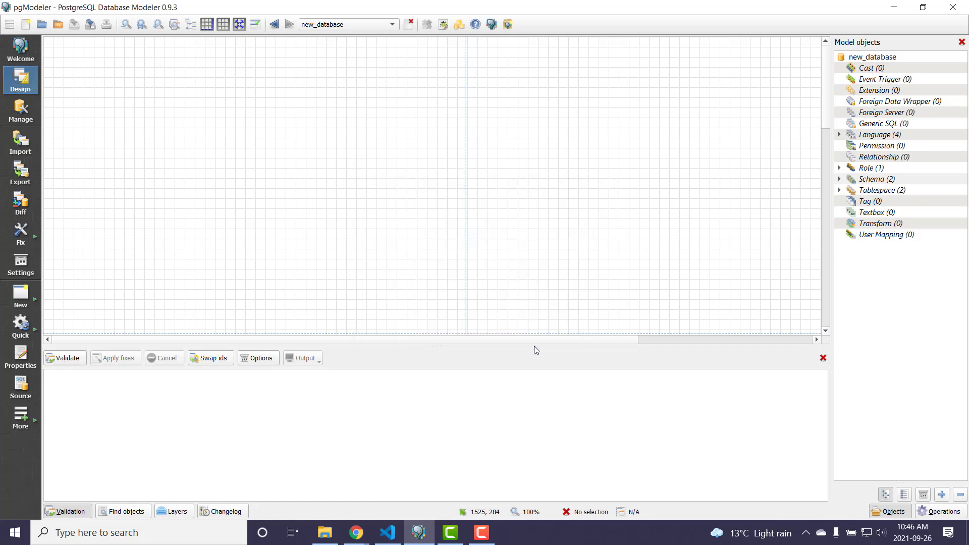
click(839, 180)
click(868, 194)
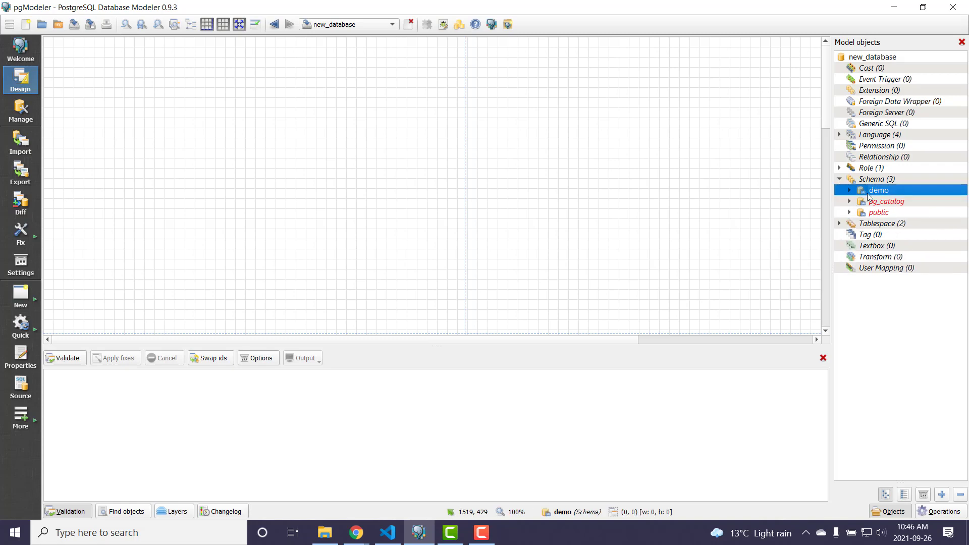
click(839, 179)
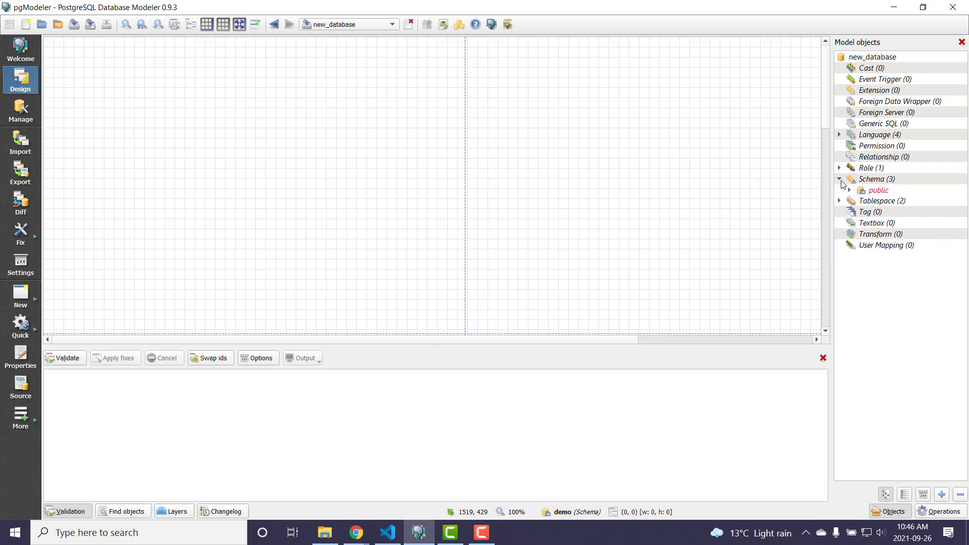
right_click(869, 58)
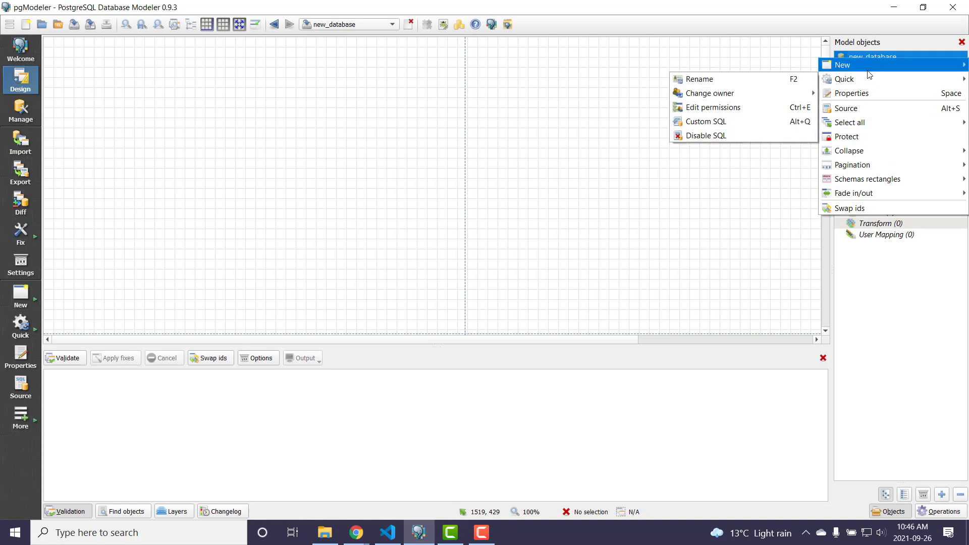
mouse_move(868, 71)
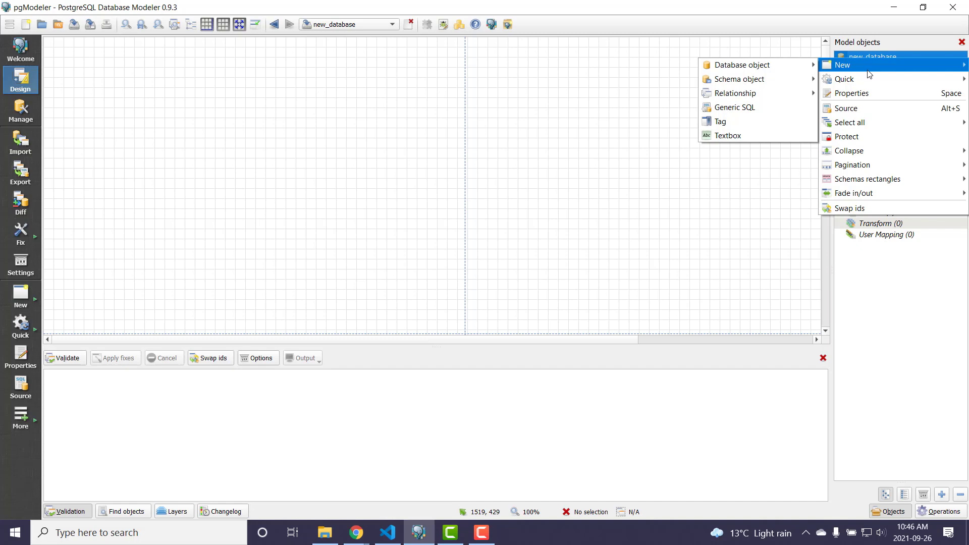
mouse_move(844, 181)
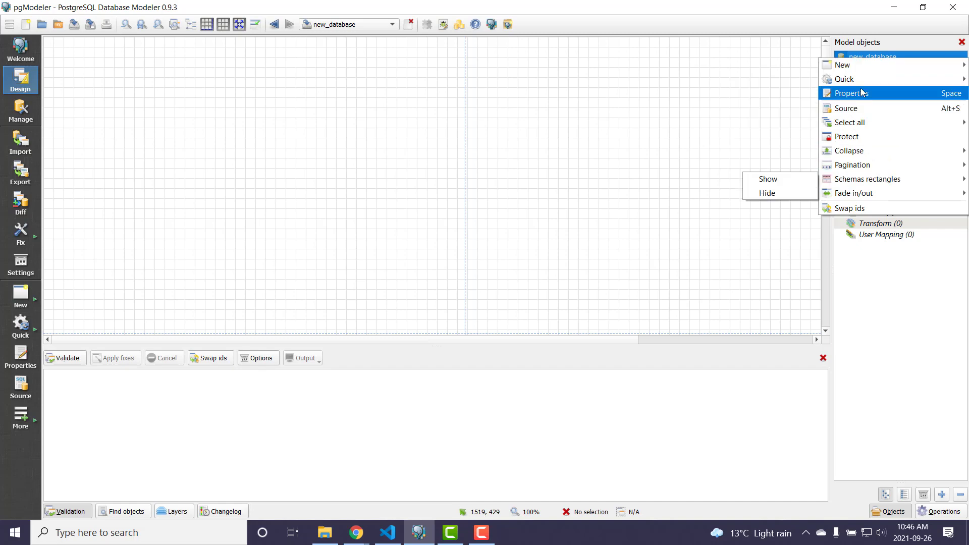
key(Escape)
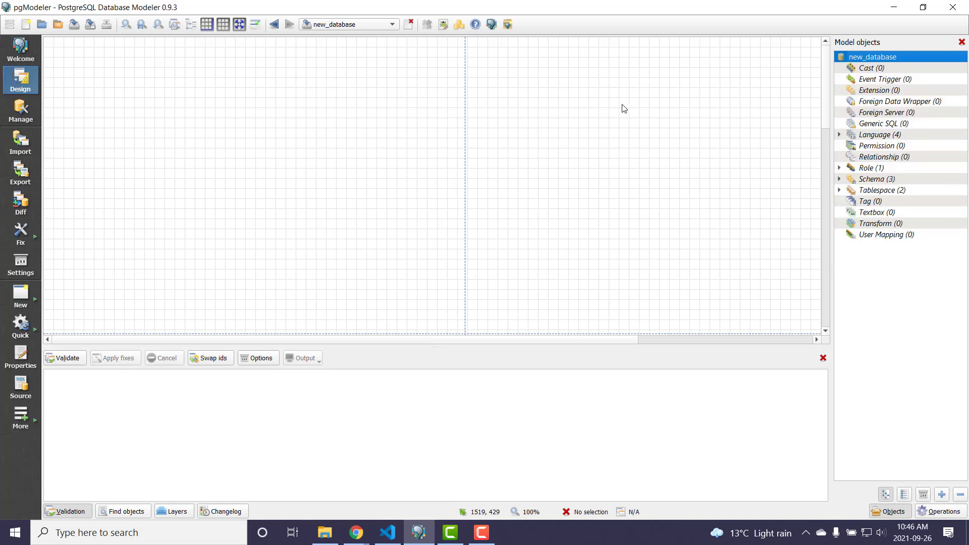
- Rename the new model's database as demo in its database properties
double_click(874, 57)
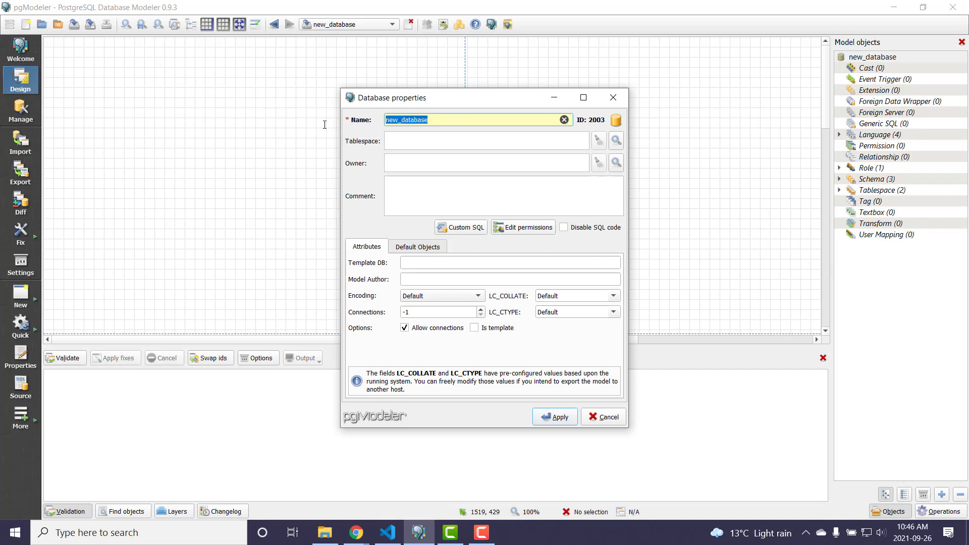
text(demo)
click(560, 418)
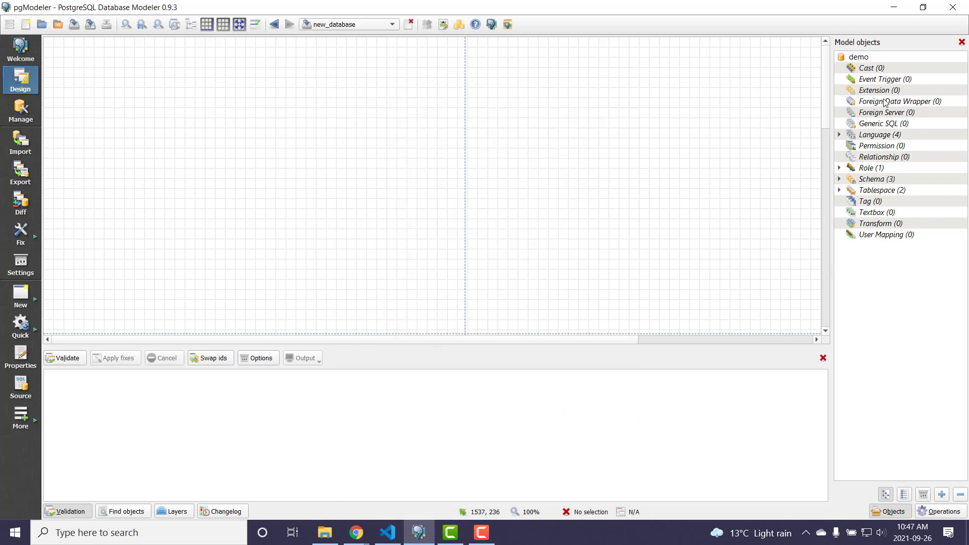
- In the demo database's properties, set the default schema to demo and clear the default owner for new objects
right_click(857, 58)
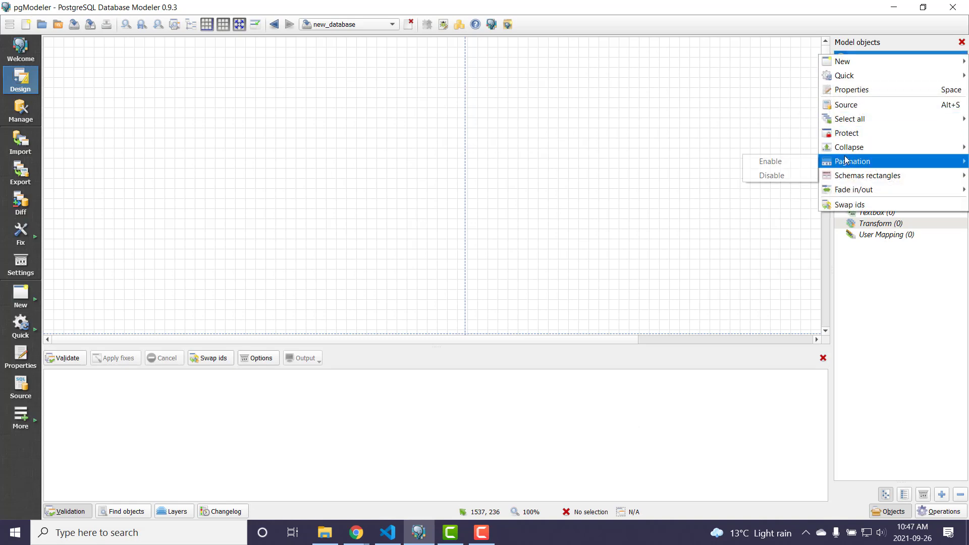
click(668, 91)
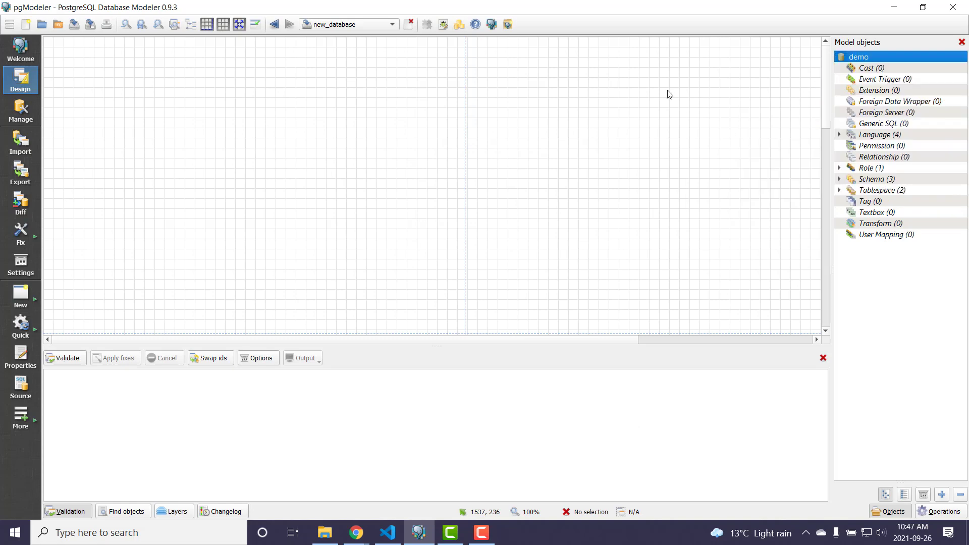
double_click(393, 96)
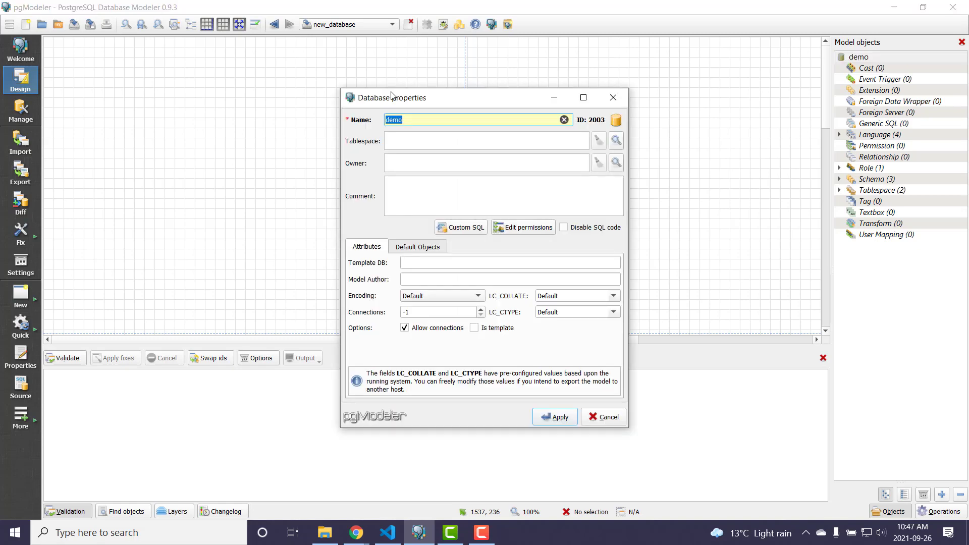
click(409, 252)
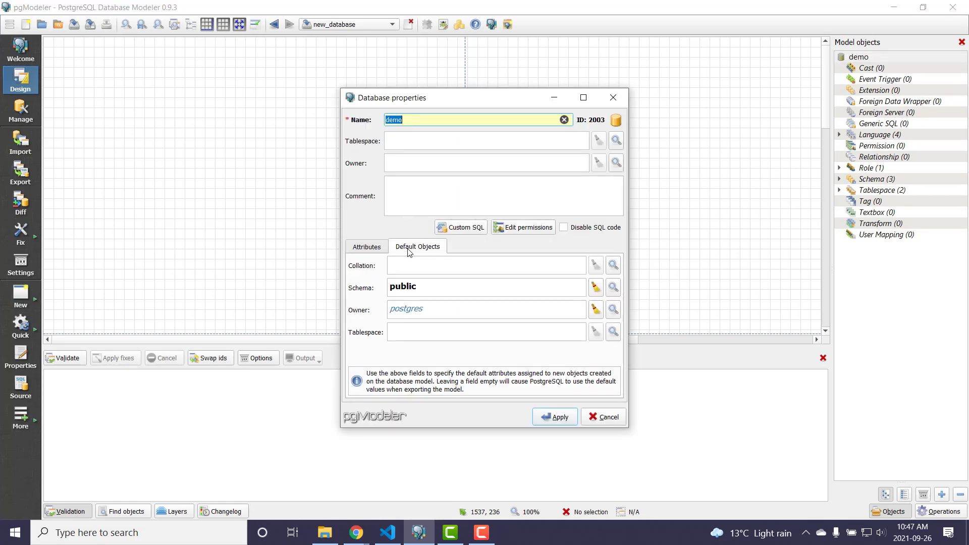
click(596, 289)
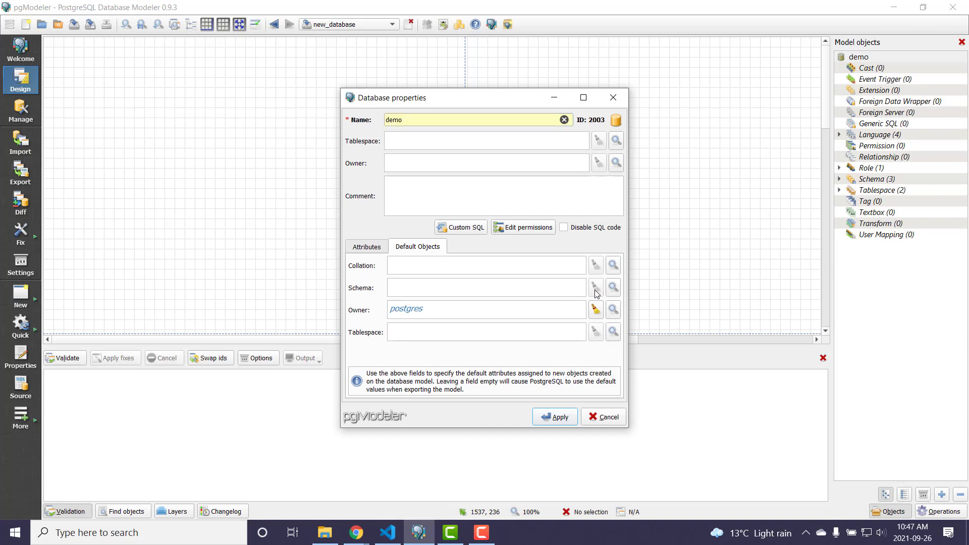
click(613, 288)
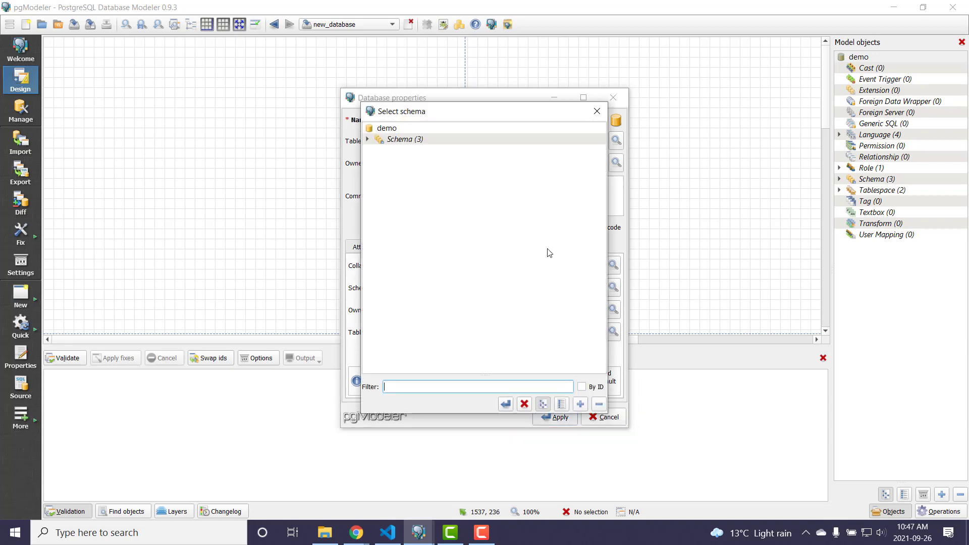
click(368, 140)
click(400, 152)
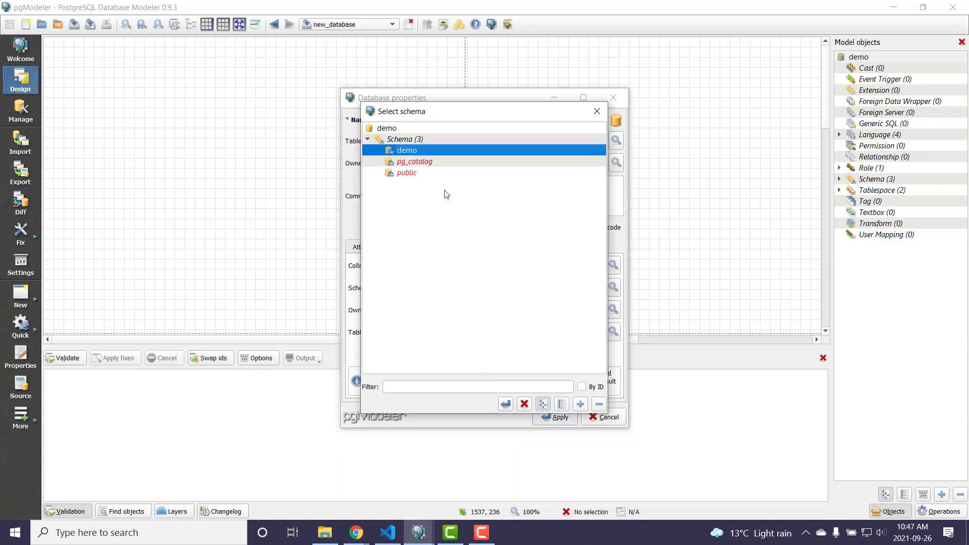
click(505, 405)
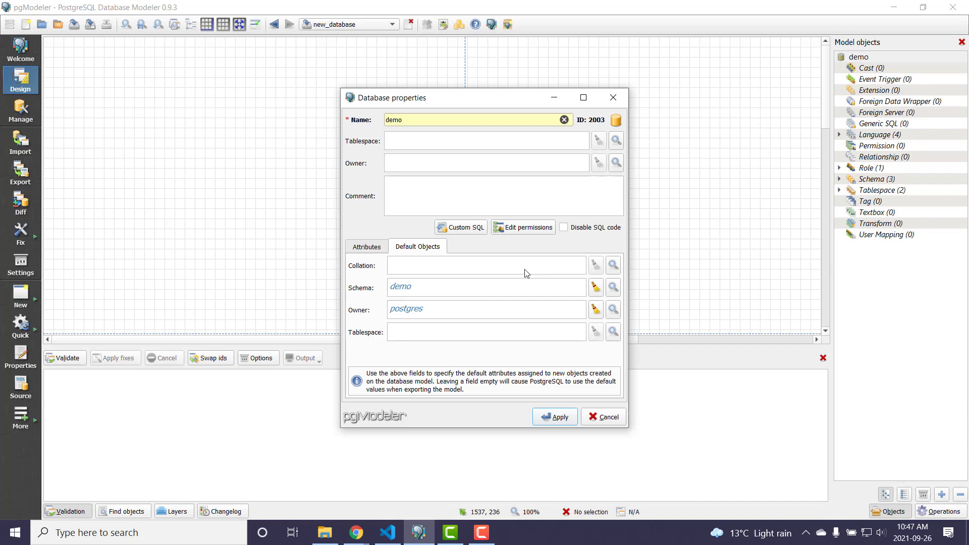
click(596, 309)
click(556, 419)
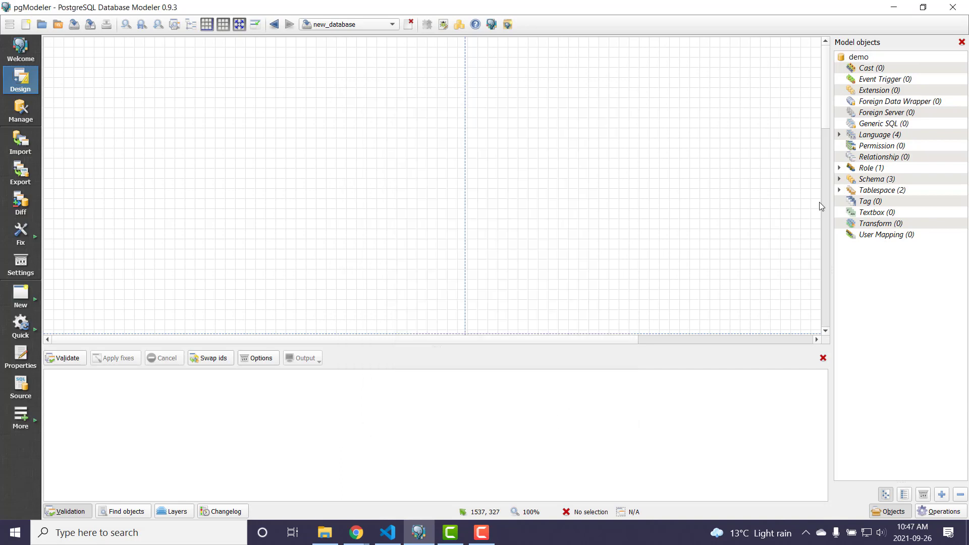
- Start a new table named garderners in the demo schema
right_click(102, 89)
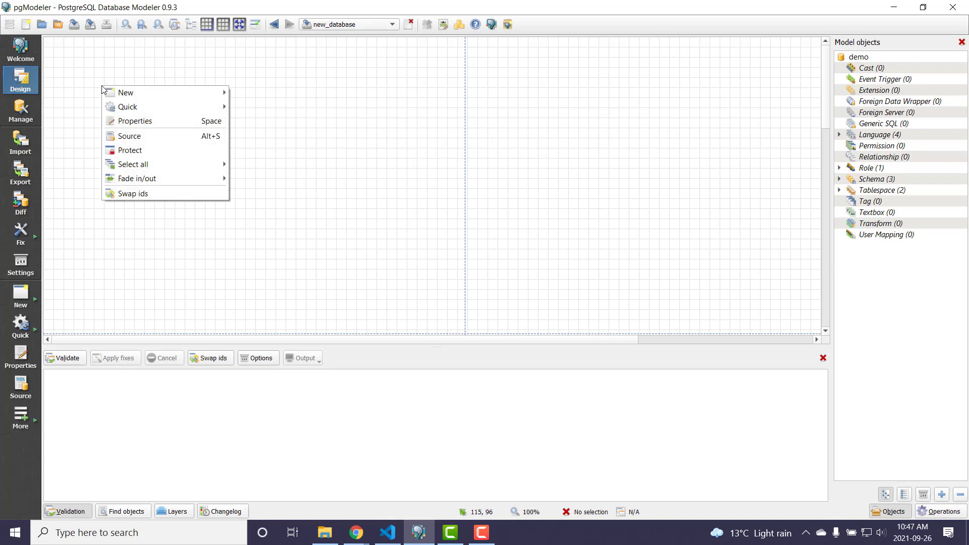
mouse_move(144, 91)
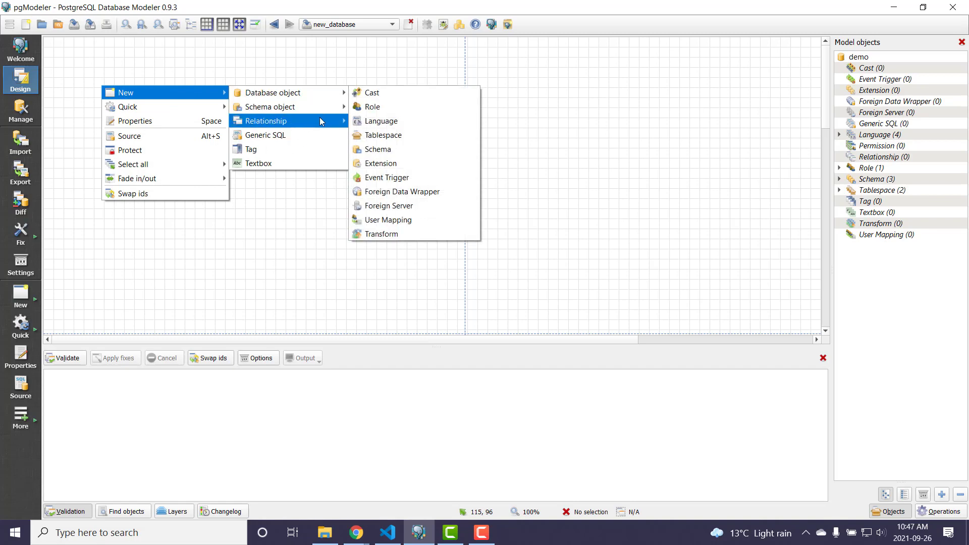
mouse_move(283, 106)
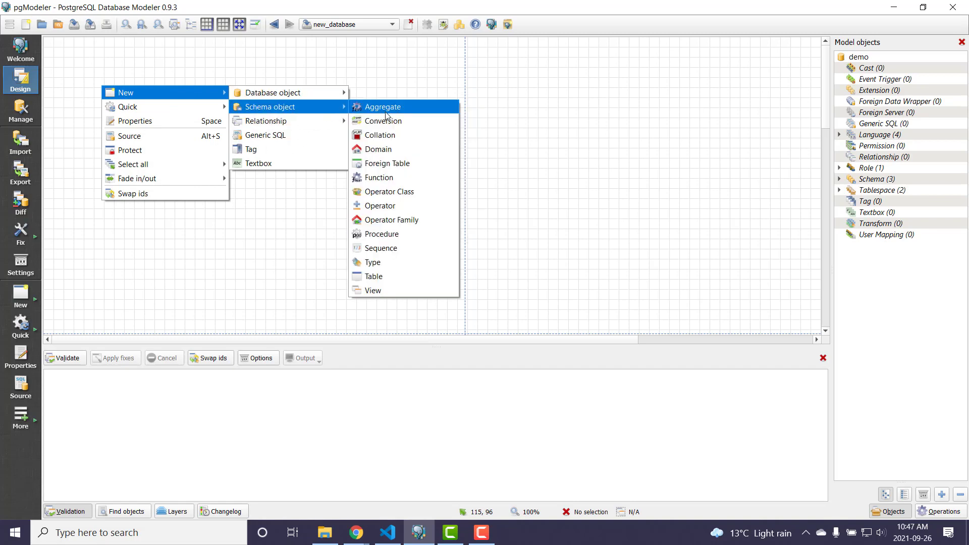
click(396, 276)
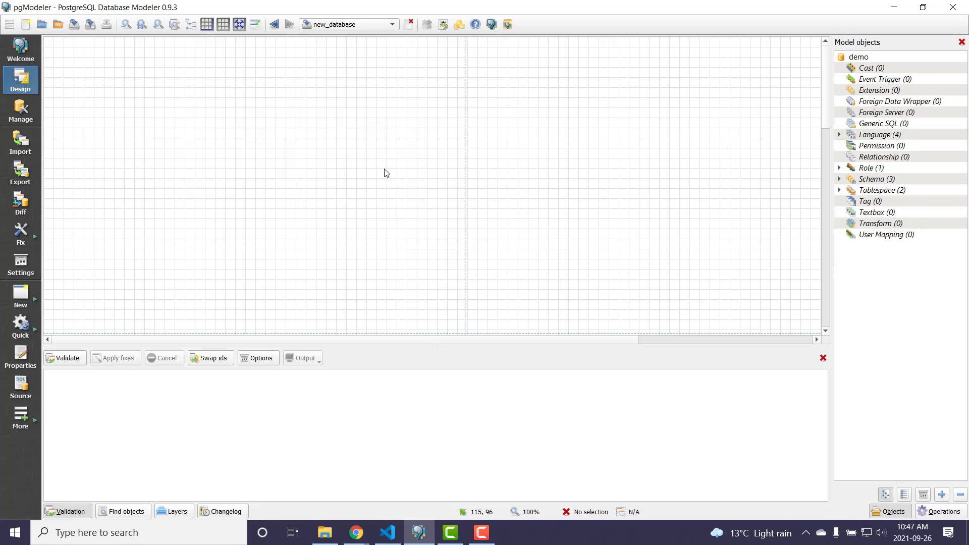
text(g)
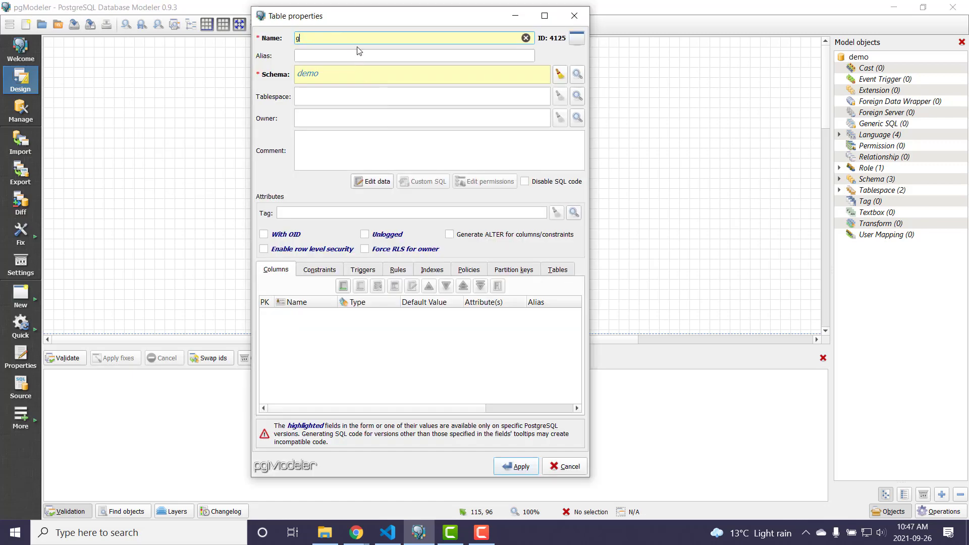
text(ardeners)
- Add a smallint column named gardener_id to the garderners table
click(343, 287)
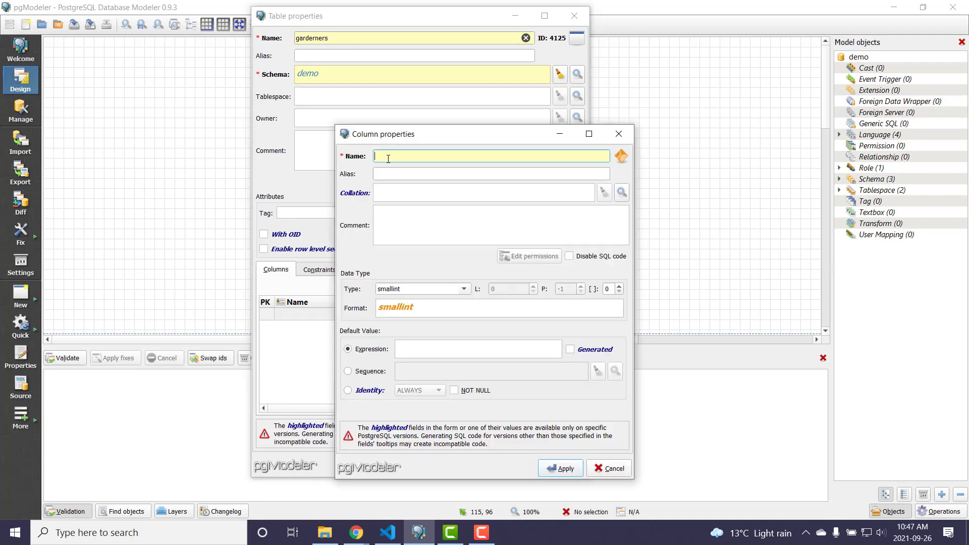
text(gardener_id)
click(559, 468)
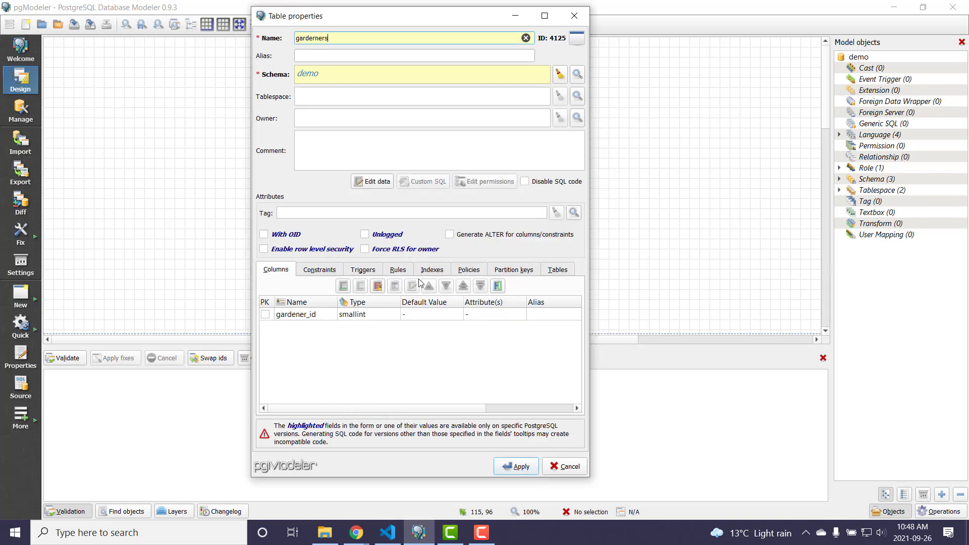
- Add a NOT NULL column called name with type character varying and length 50 to the garderners table
click(344, 286)
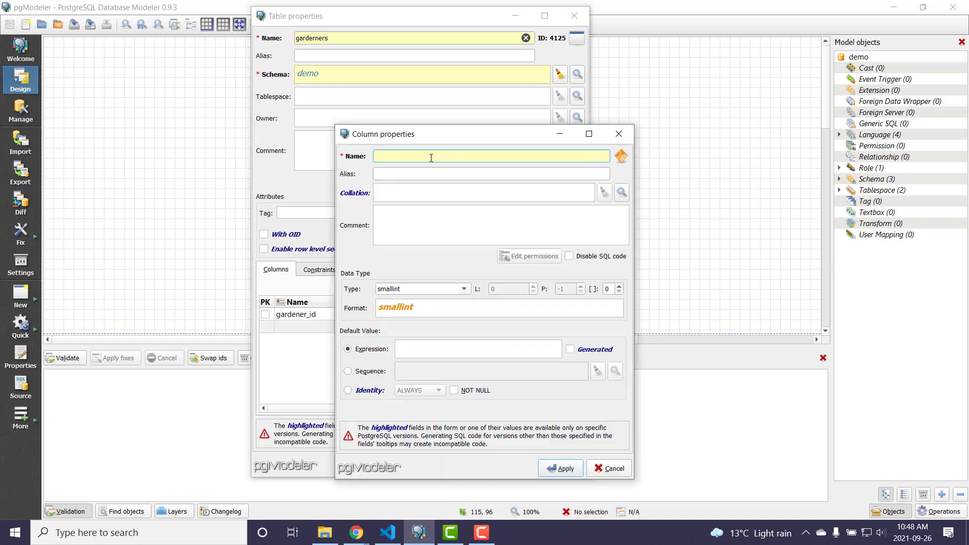
text(name)
click(464, 289)
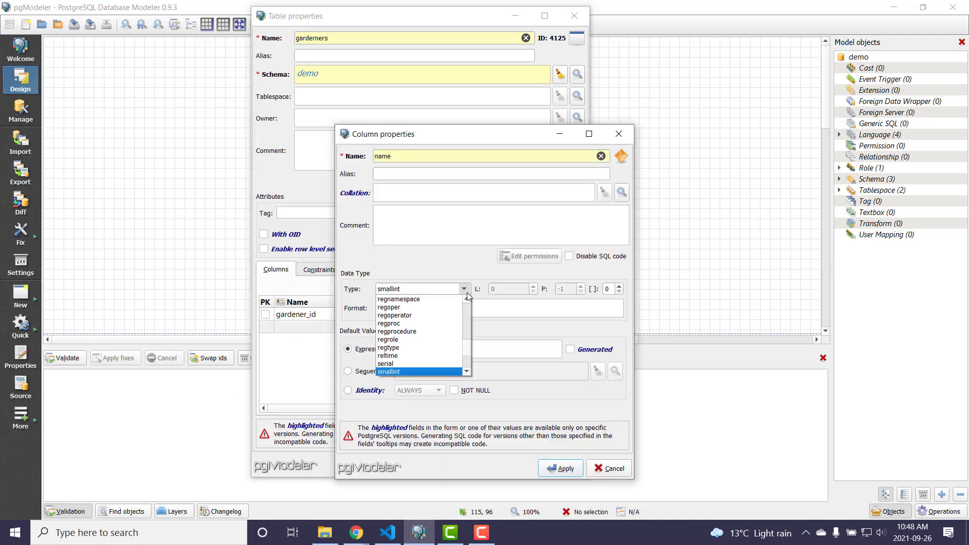
key(c)
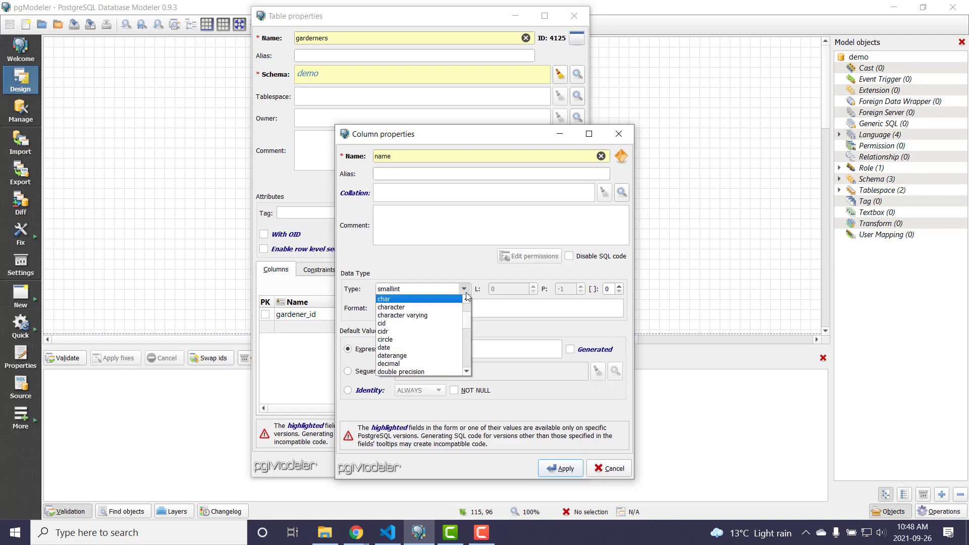
click(438, 315)
key(Tab)
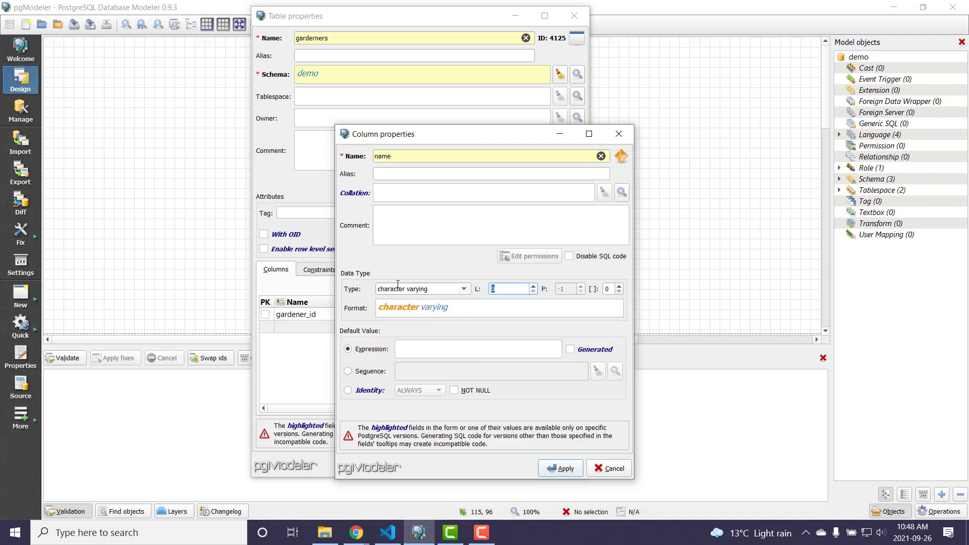
text(50)
click(453, 391)
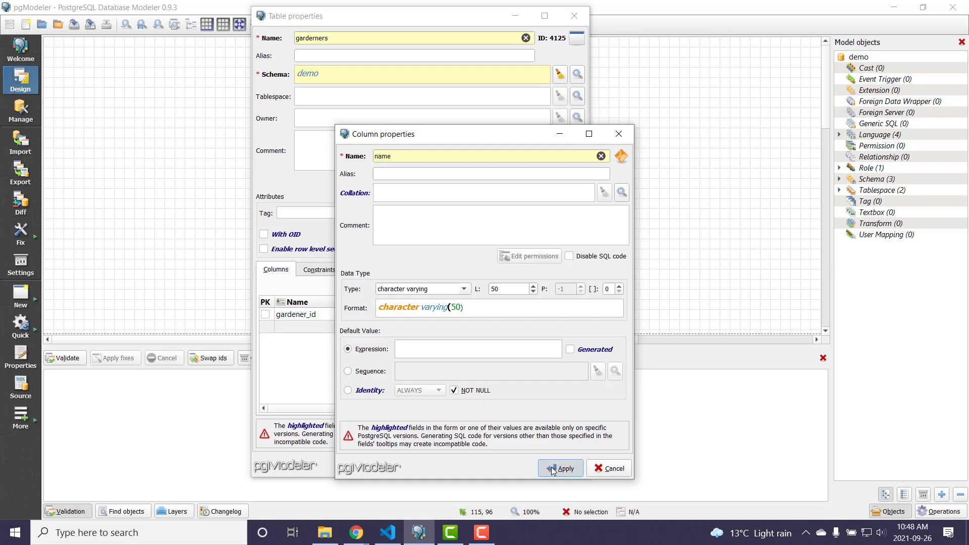
click(558, 468)
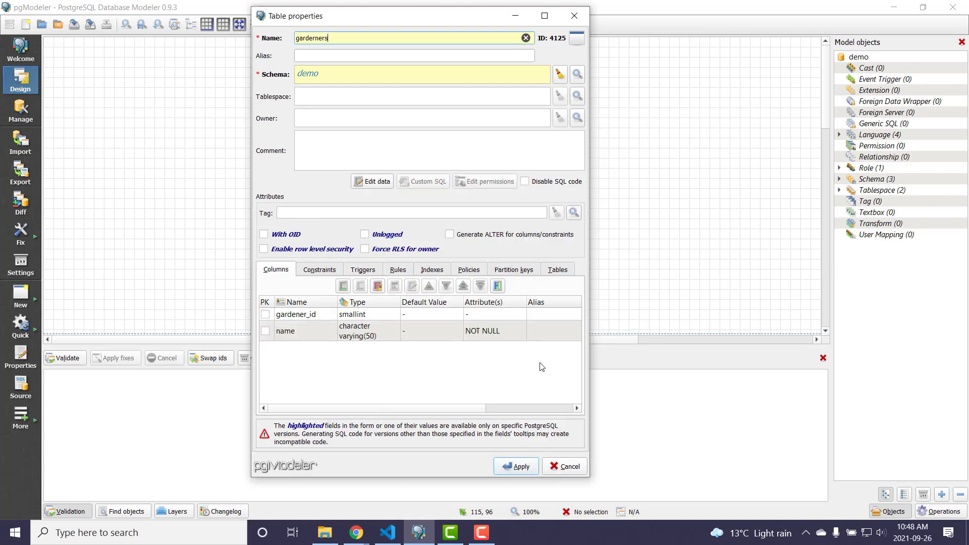
- Create the garderners table with gardener_id as primary key and move it to about x 200, y 120 on the canvas
click(266, 314)
click(511, 467)
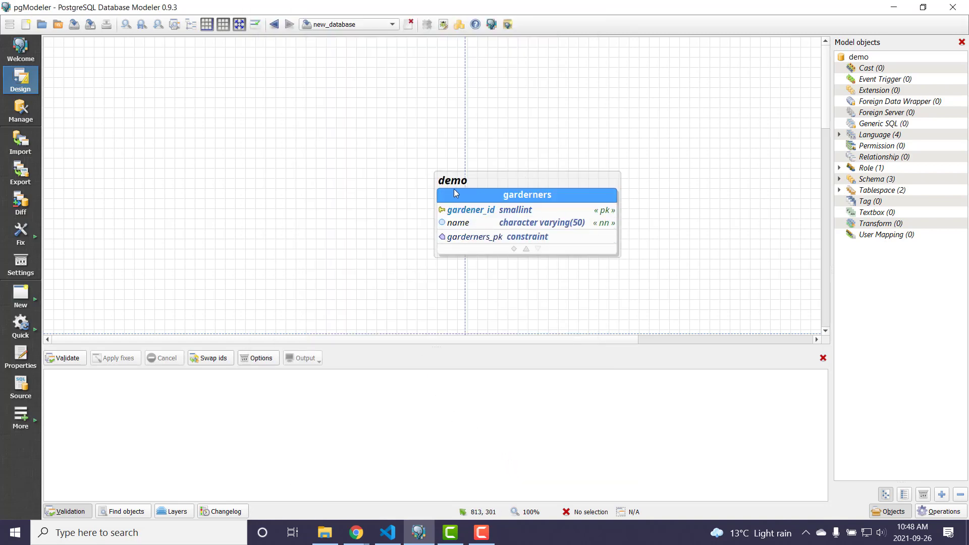
drag(486, 180, 193, 89)
click(208, 105)
double_click(208, 105)
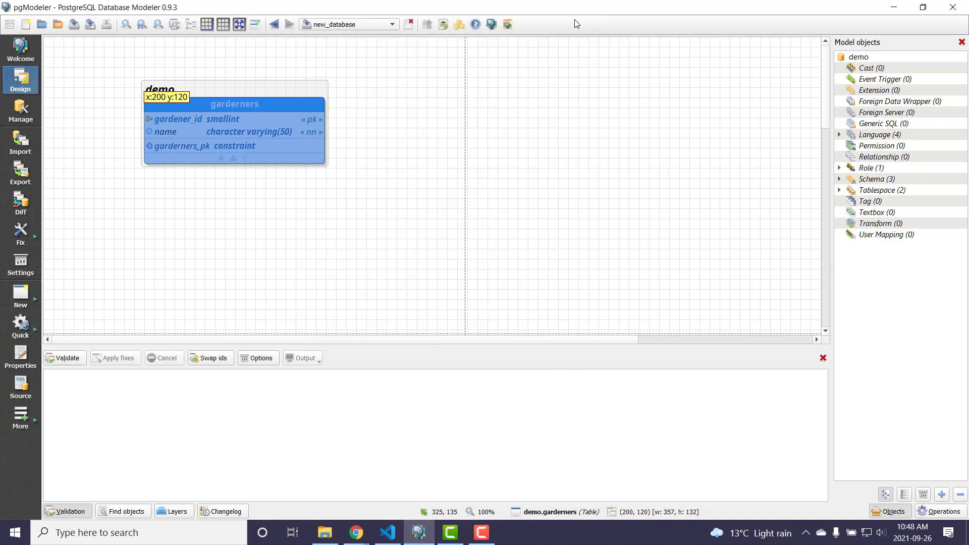
click(374, 222)
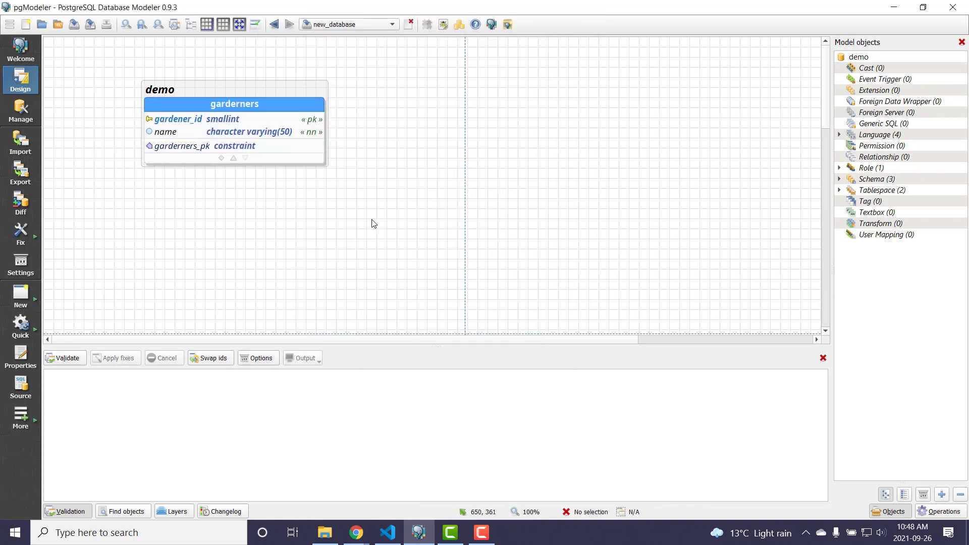
- Start a second table in the demo schema below the garderners table and name it plots
right_click(396, 263)
mouse_move(435, 269)
mouse_move(627, 270)
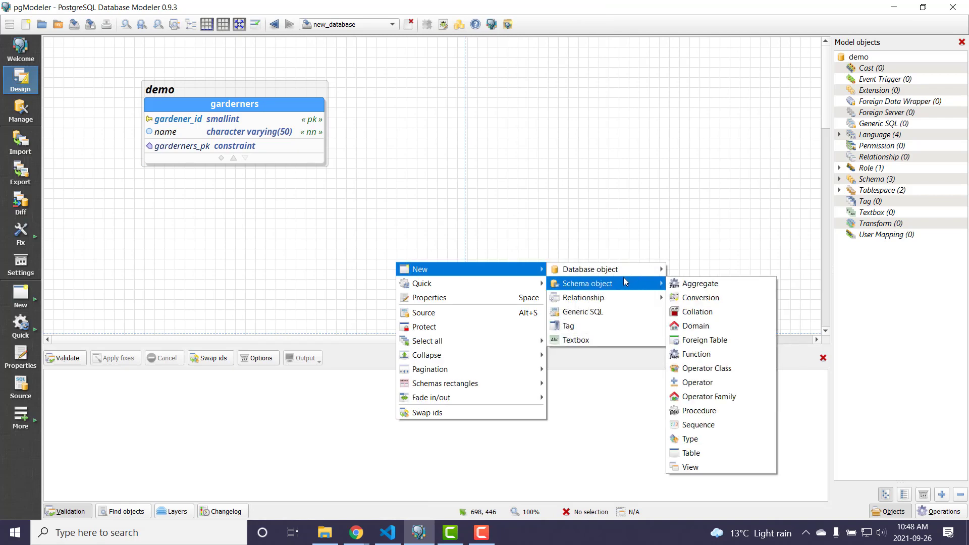
click(727, 453)
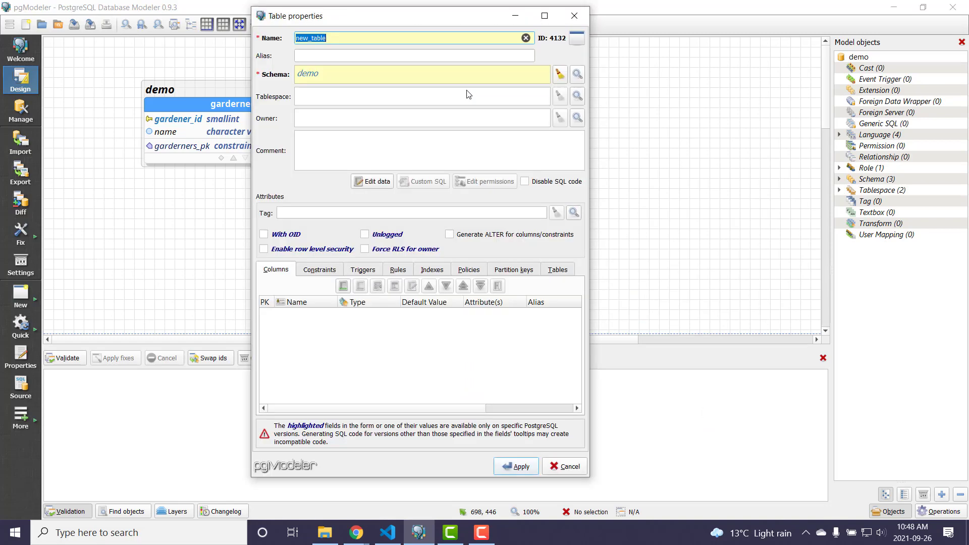
text(ploa)
double_click(396, 37)
key(BackSpace)
text(ploats)
- Add a smallint column named plot_id to the plots table and mark it as primary key
click(344, 286)
text(pl)
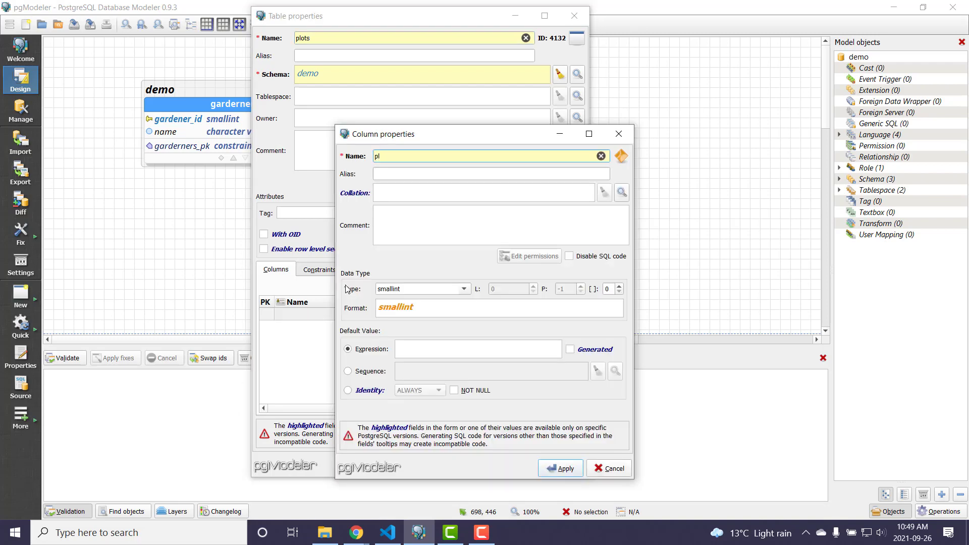
text(ot_id)
click(544, 468)
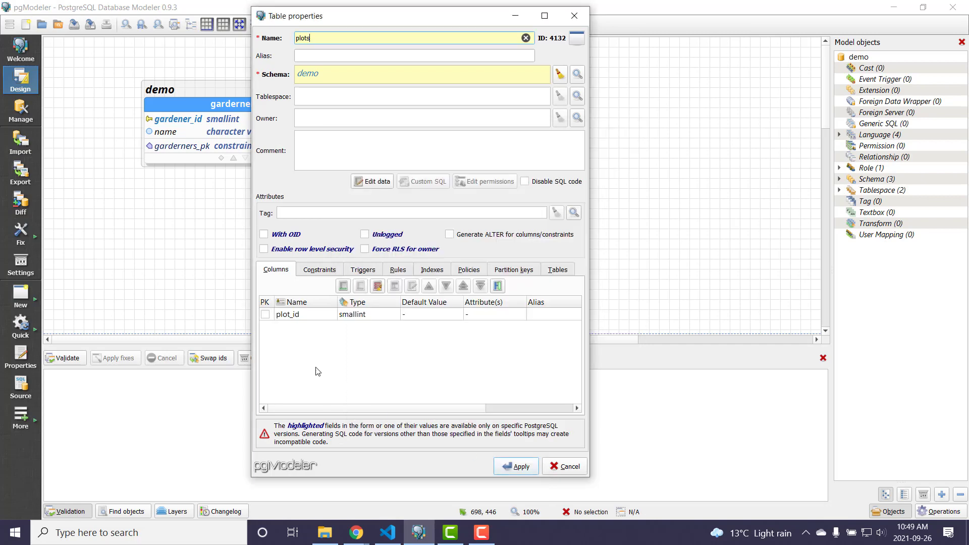
click(264, 315)
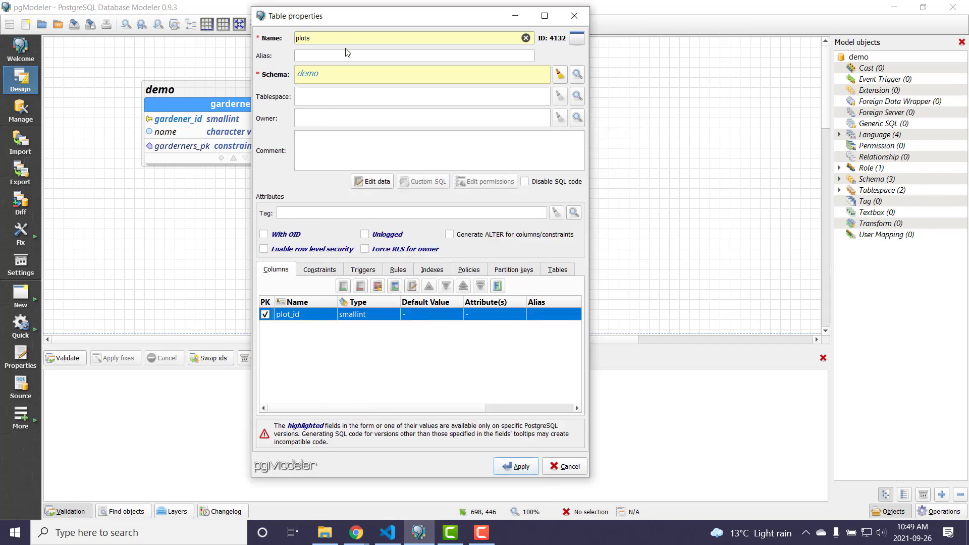
- Add a NOT NULL column named section with type character varying and length 1 to the plots table
click(344, 286)
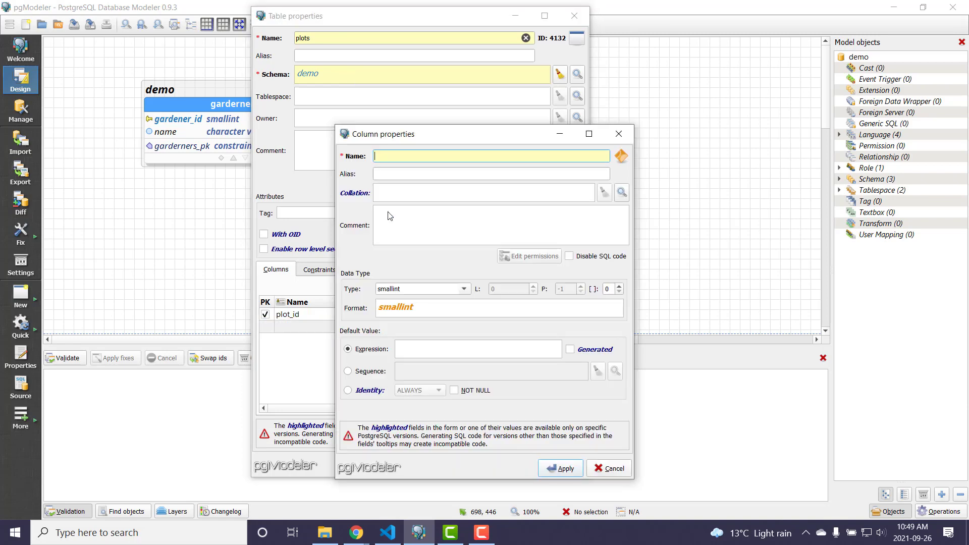
text(section)
click(464, 290)
scroll(456, 306, up, 3)
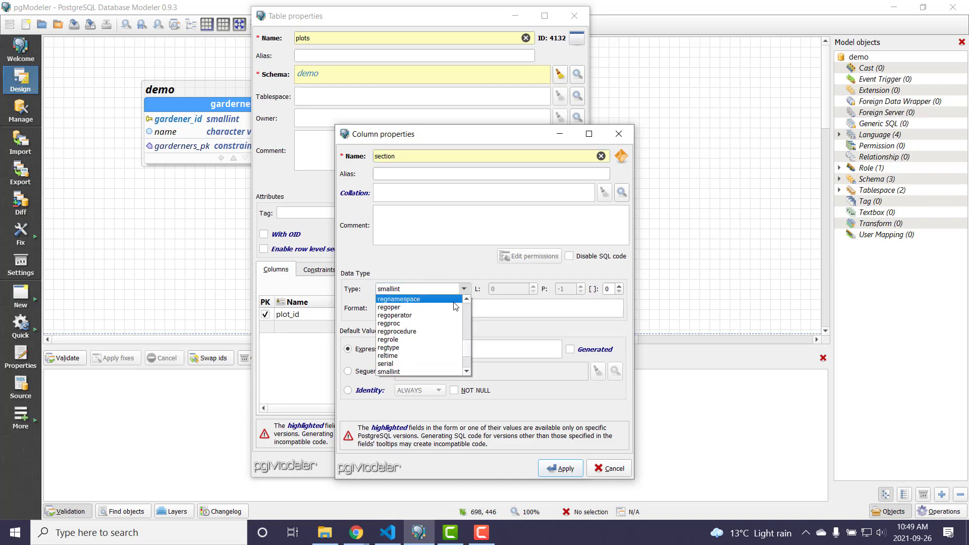
scroll(455, 306, up, 15)
click(444, 316)
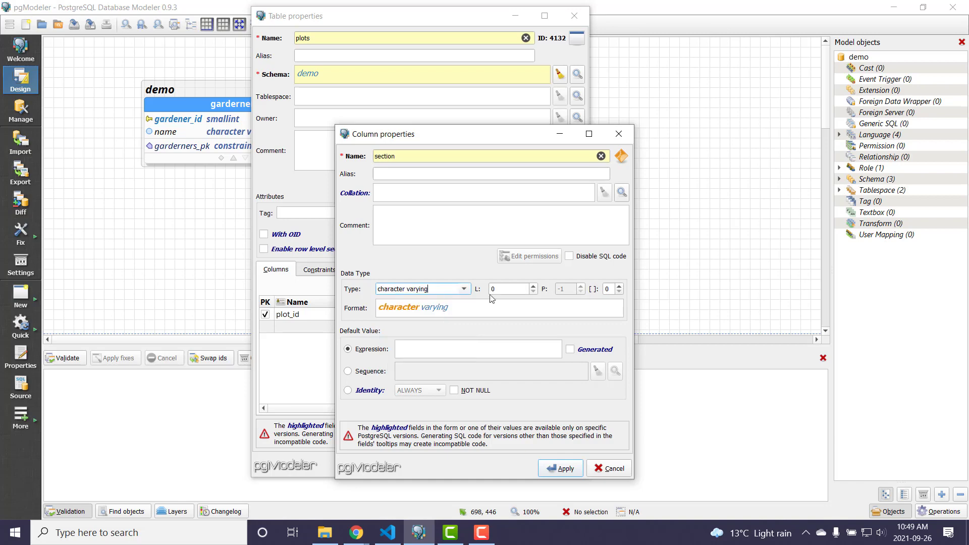
key(Tab)
text(1)
click(474, 390)
click(553, 470)
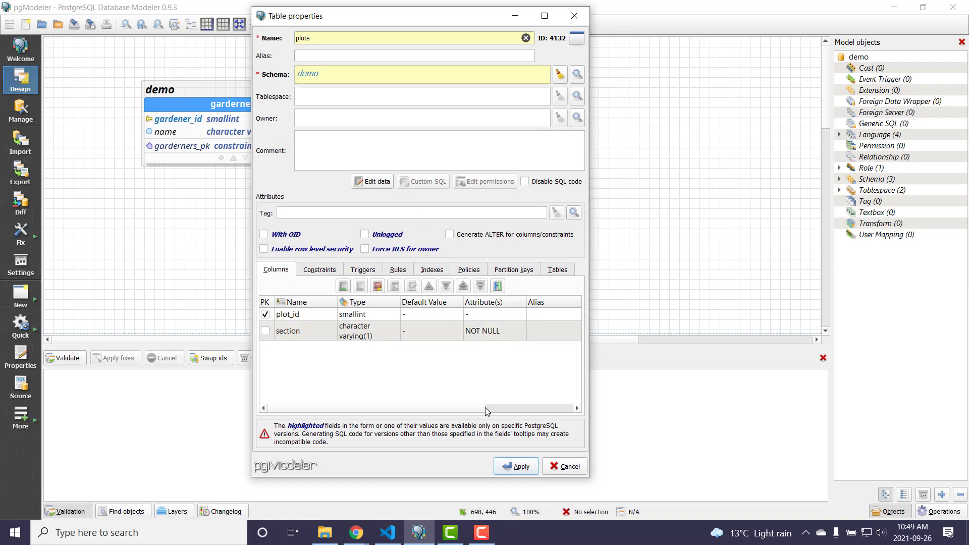
- Add a NOT NULL smallint column named number and create the plots table
click(342, 286)
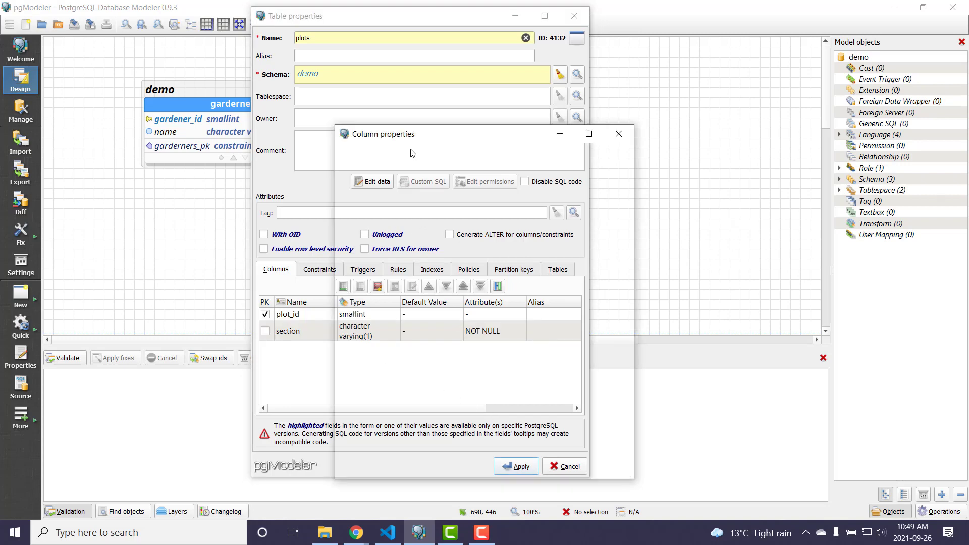
text(number)
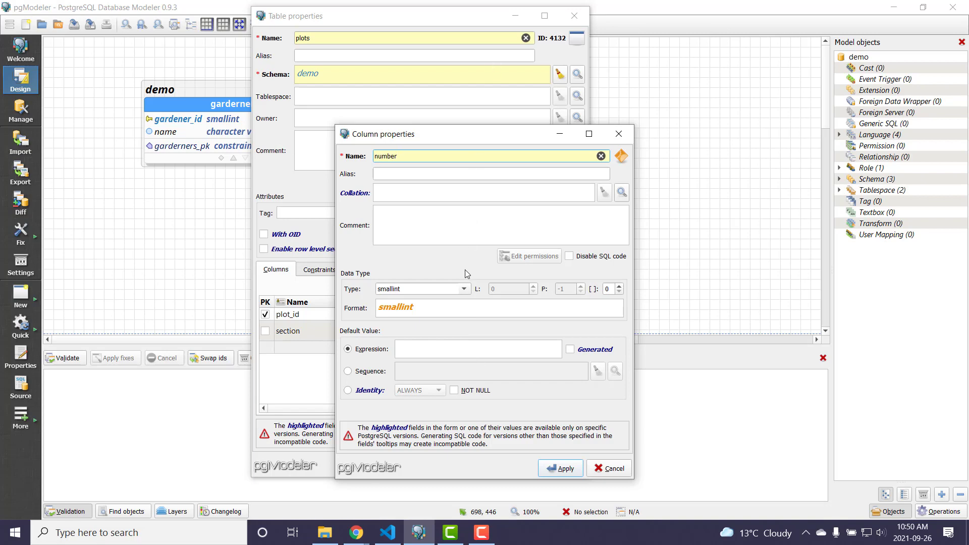
click(454, 390)
click(563, 469)
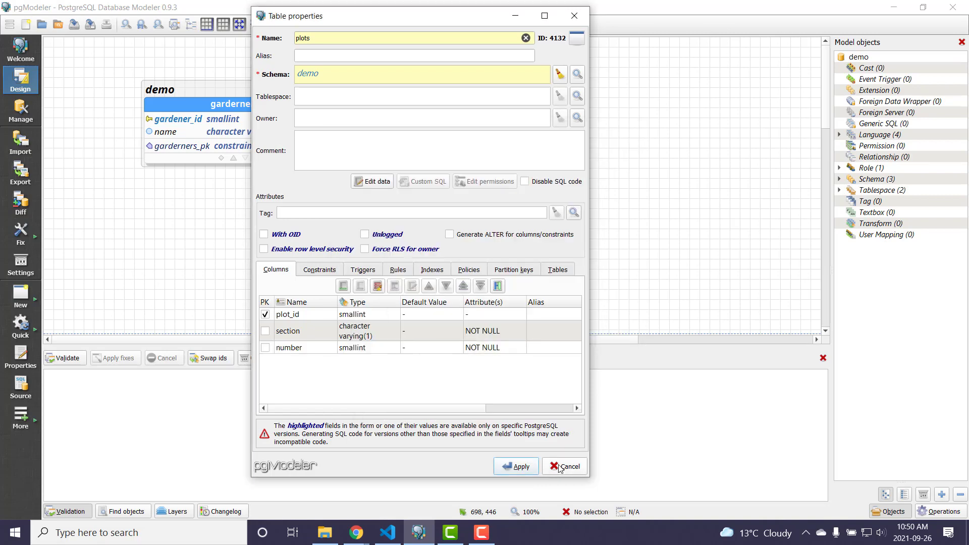
click(517, 467)
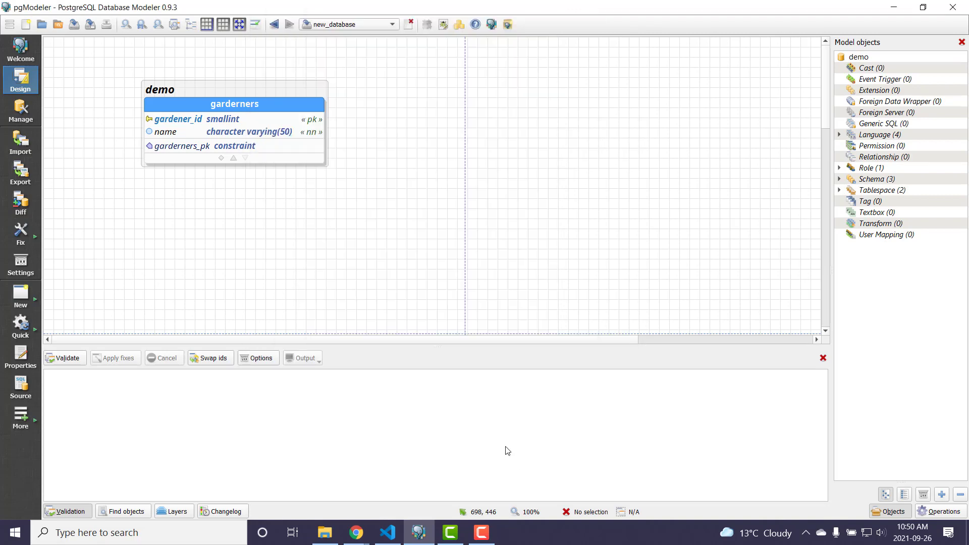
- Start a one-to-many relationship from the garderners table to the plots table
right_click(285, 103)
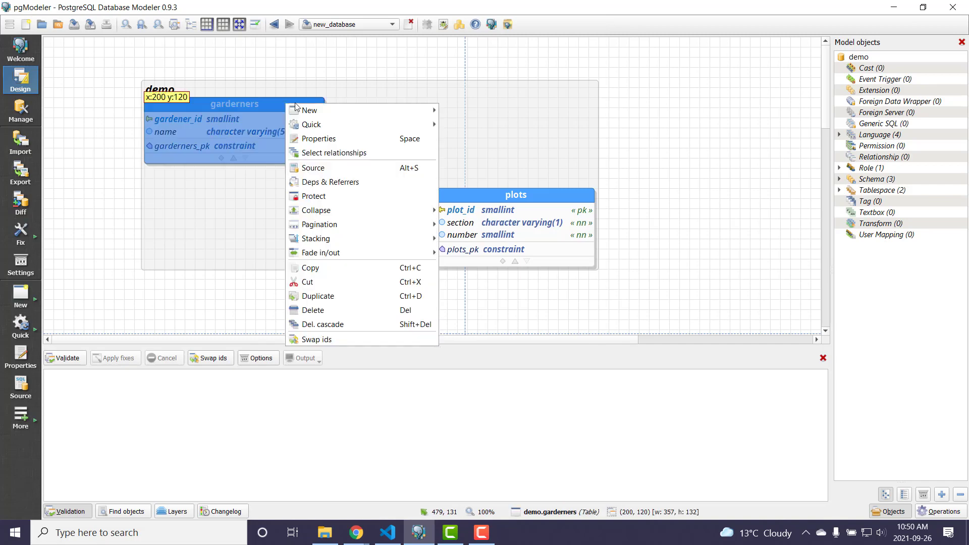
mouse_move(313, 111)
mouse_move(484, 195)
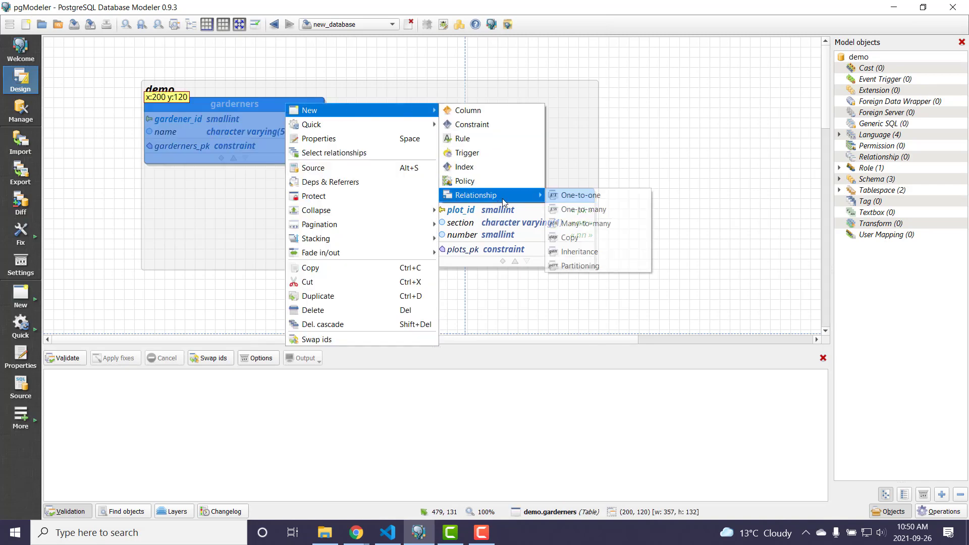
click(581, 205)
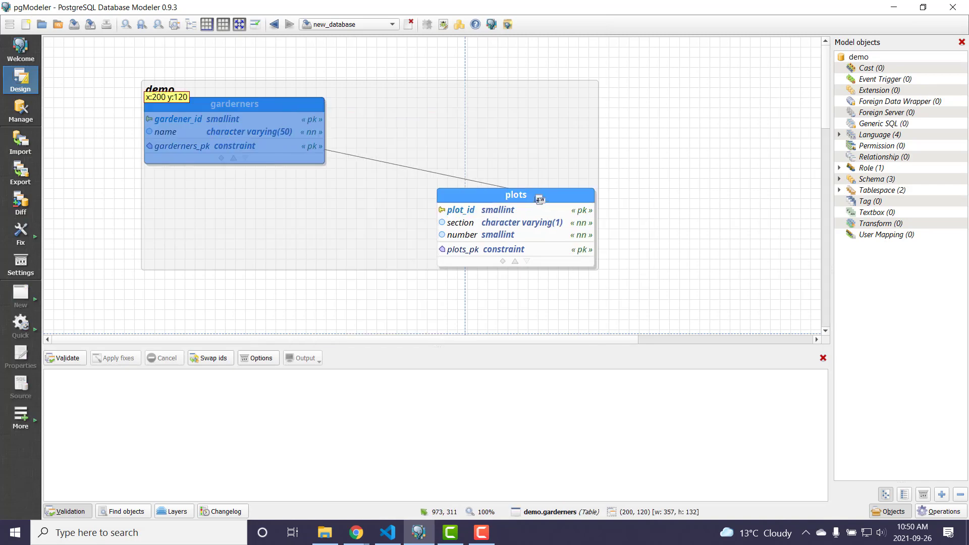
click(539, 199)
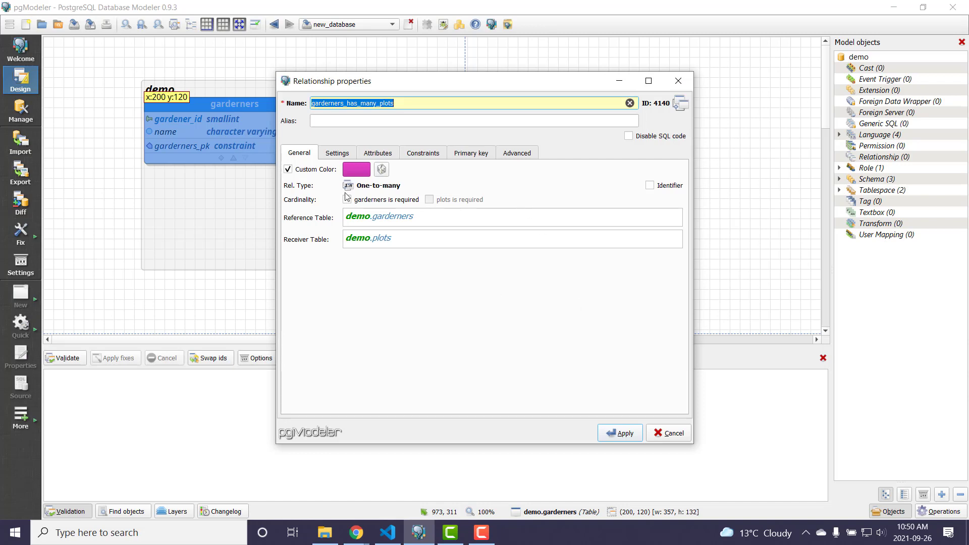
- Override the relationship's global name patterns, shorten the source column pattern to {sc}, and create the relationship
click(334, 153)
click(342, 247)
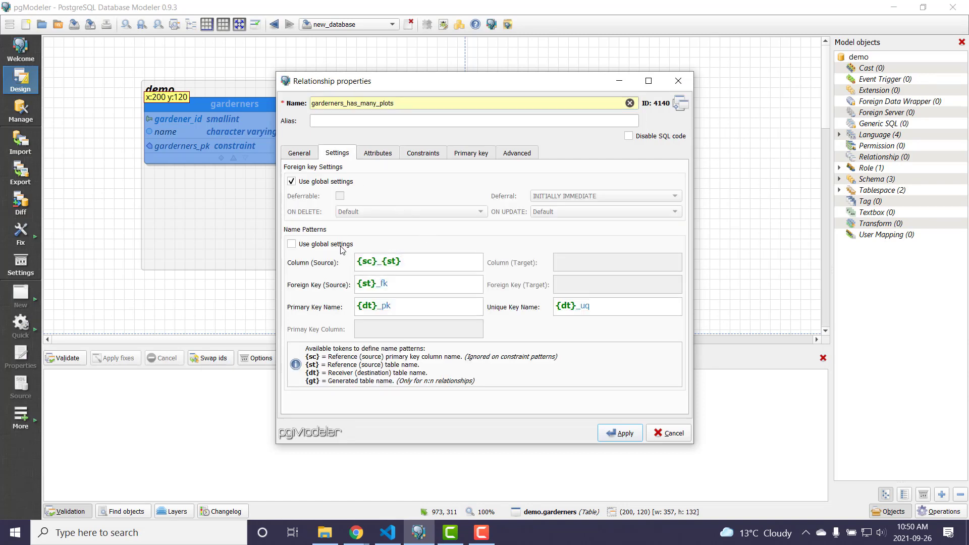
click(416, 261)
key(BackSpace)
key(BackSpace)
key(BackSpace)
key(BackSpace)
key(BackSpace)
click(631, 432)
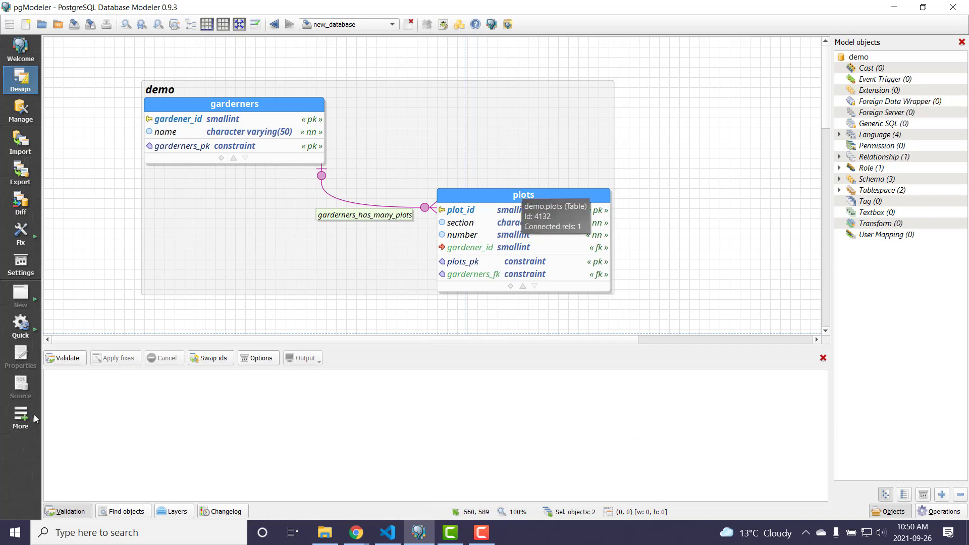
- Validate the model, then disable SQL code generation in the demo database's properties
click(65, 359)
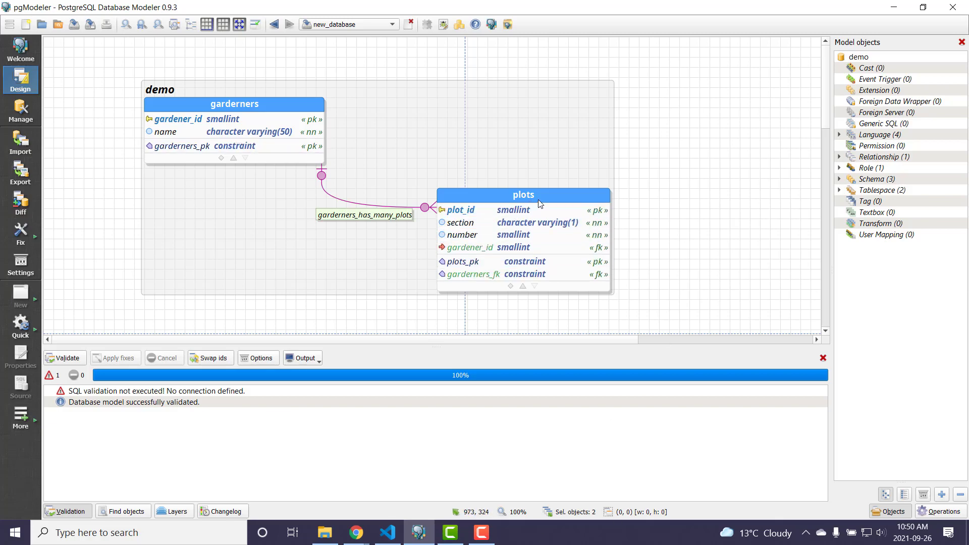
right_click(861, 58)
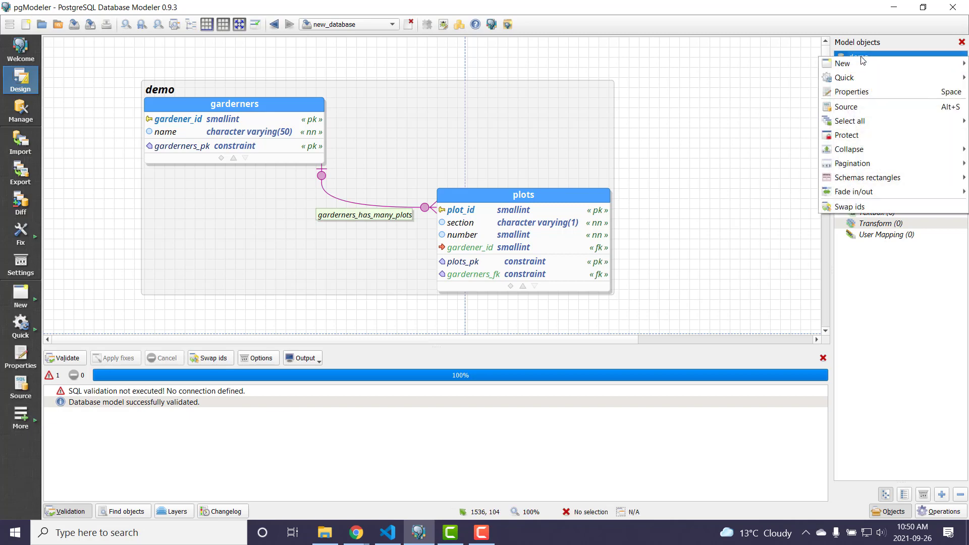
click(853, 92)
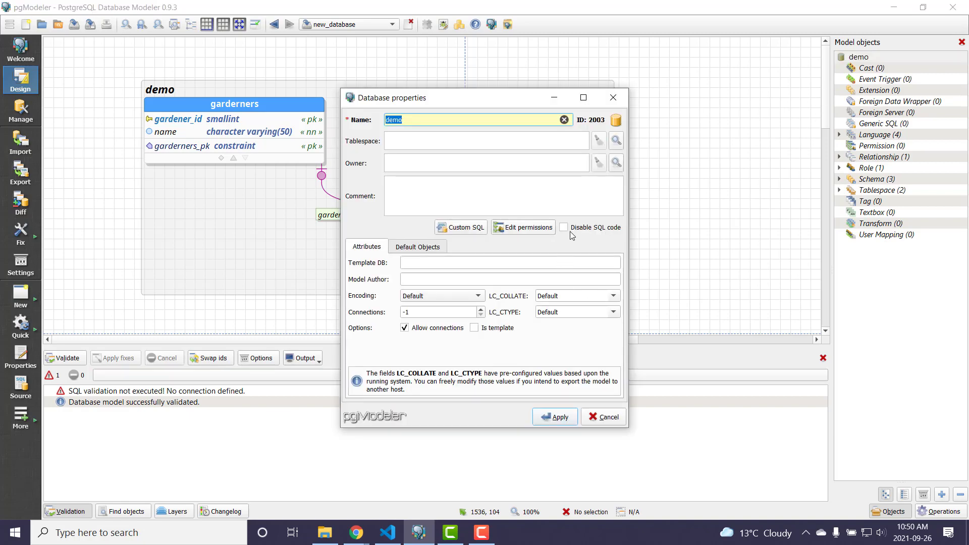
click(563, 227)
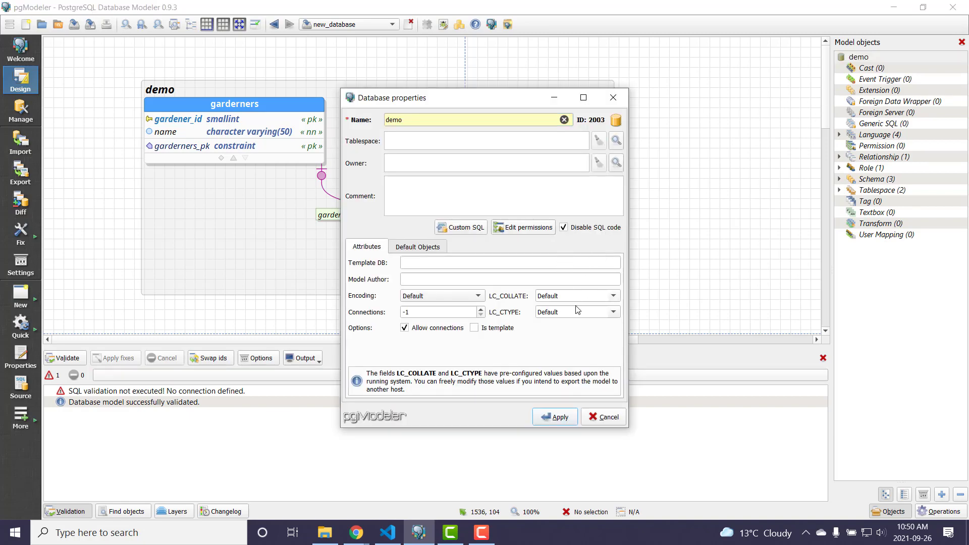
click(558, 418)
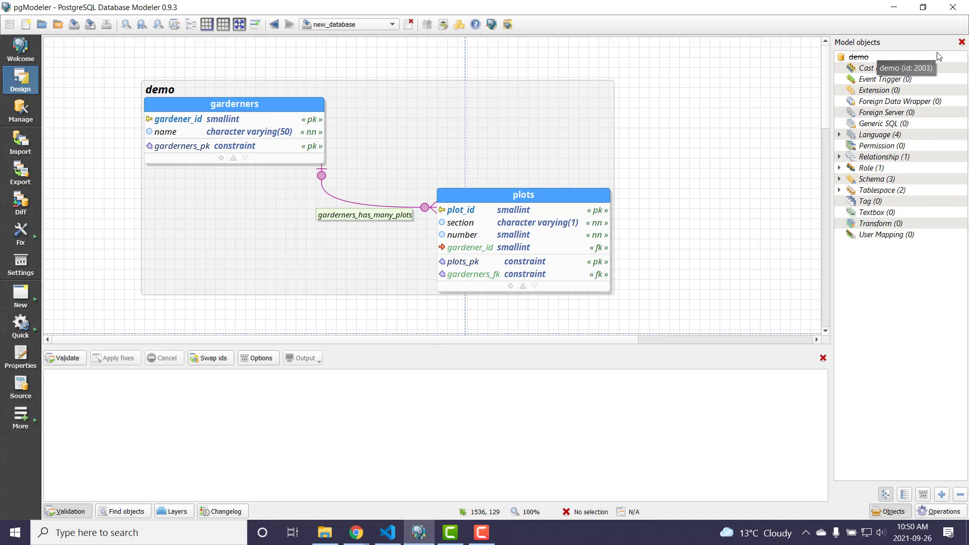
- Validate the changed model and save it as model_custom_defaults.dbm in the m02 folder
click(74, 24)
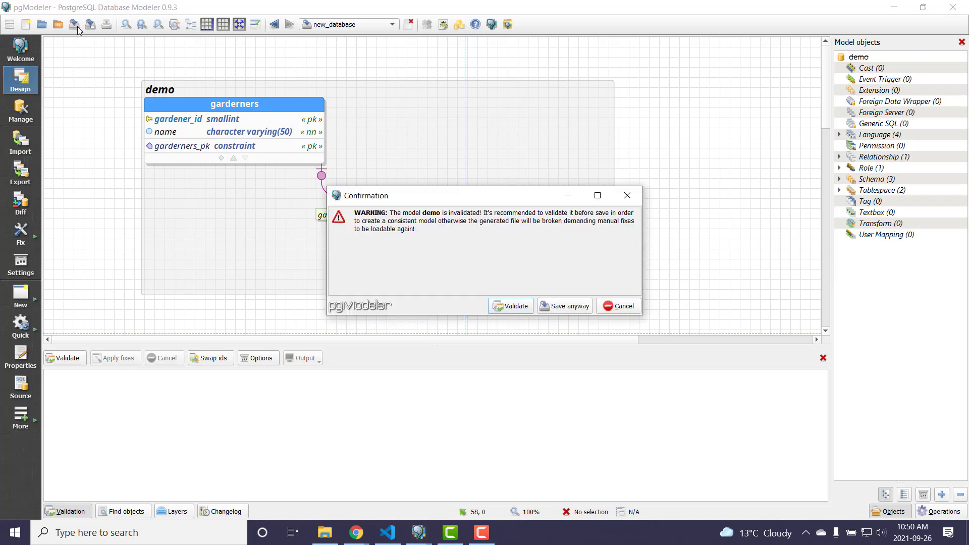
click(512, 305)
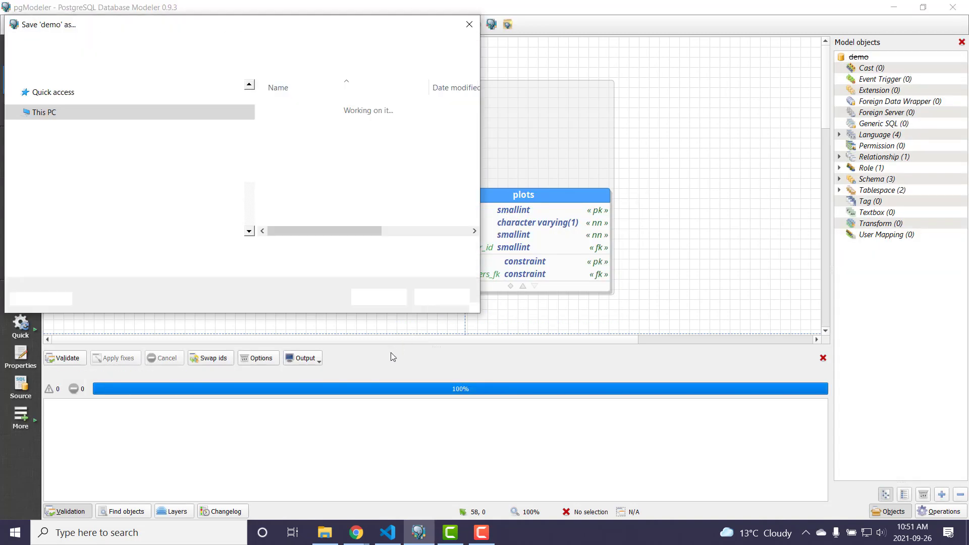
click(317, 108)
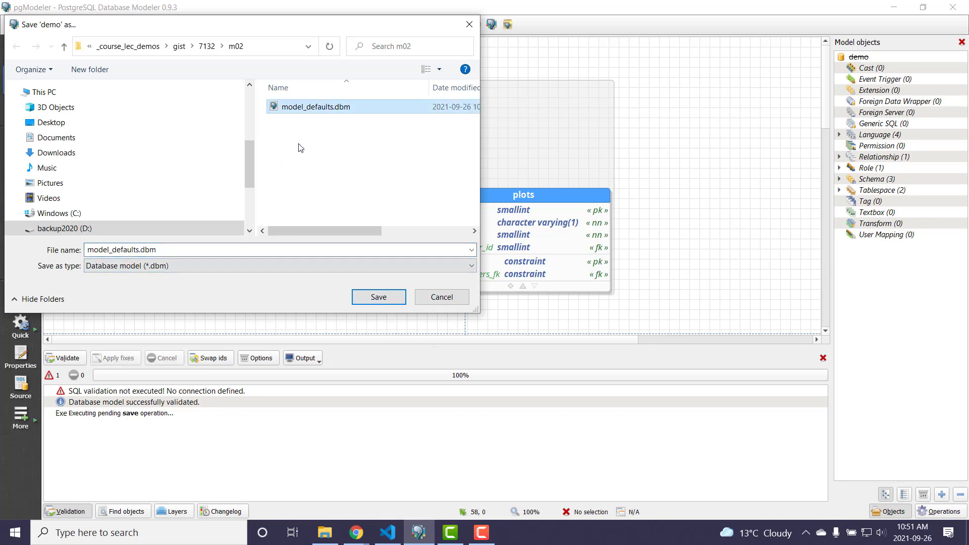
double_click(138, 248)
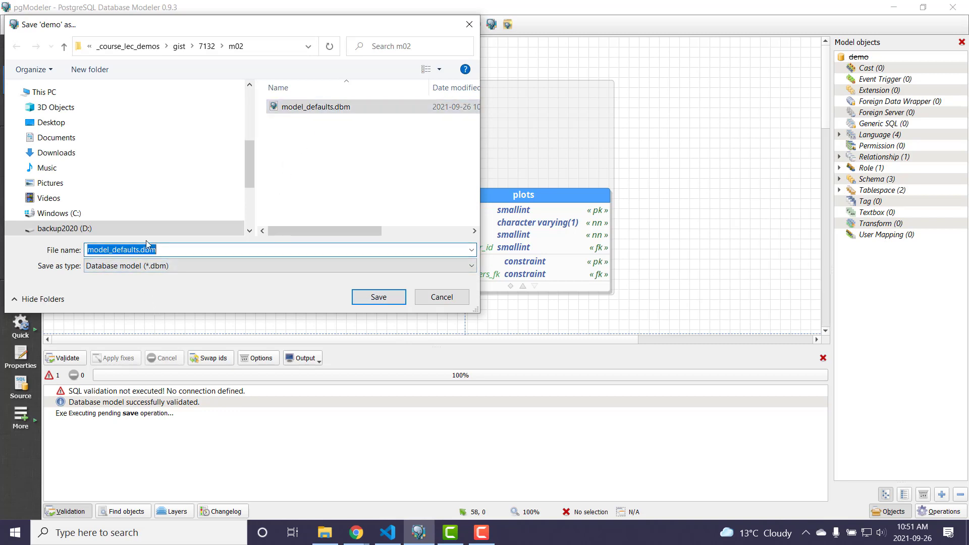
click(138, 251)
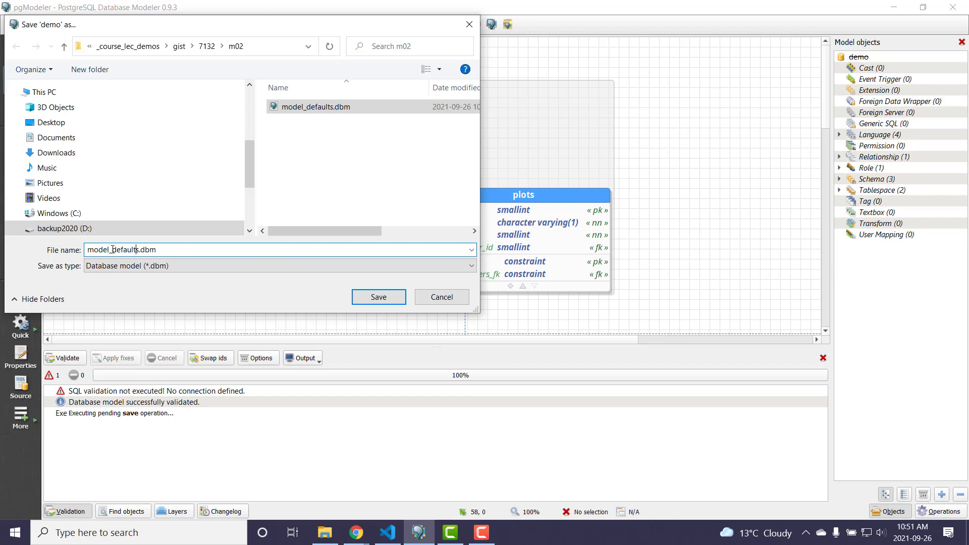
click(112, 249)
text(custom)
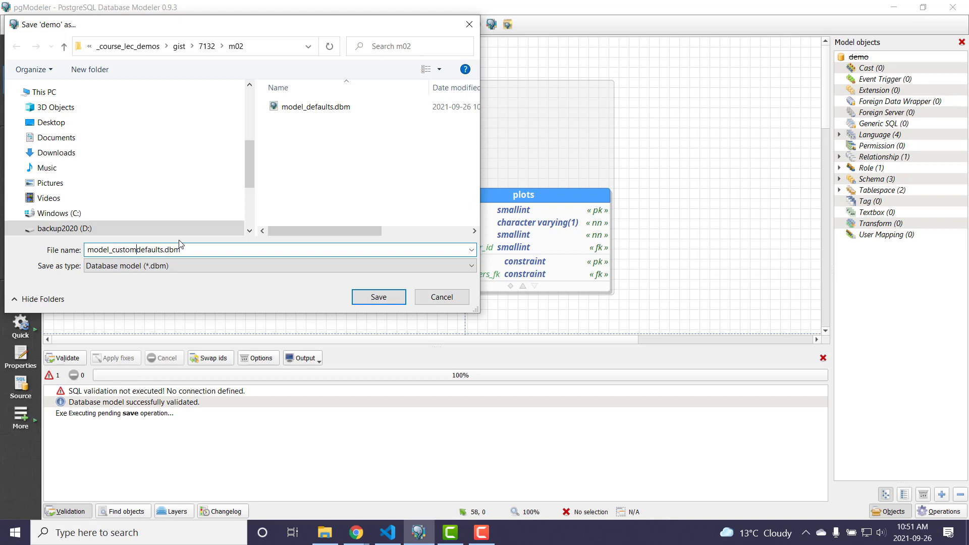
text(_)
key(Return)
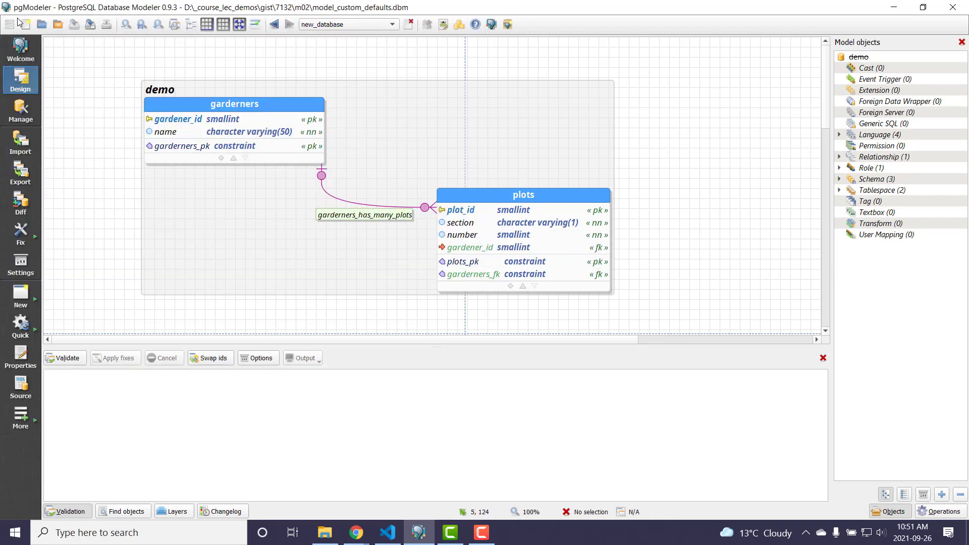
- Export the model to an SQL file named test_custom_defaults_v1.sql in the m02 folder
click(24, 173)
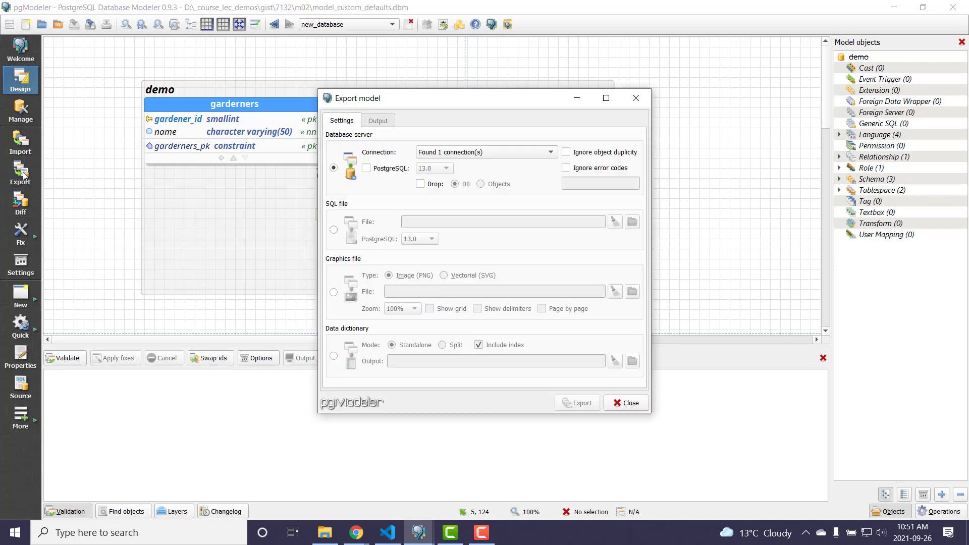
click(334, 230)
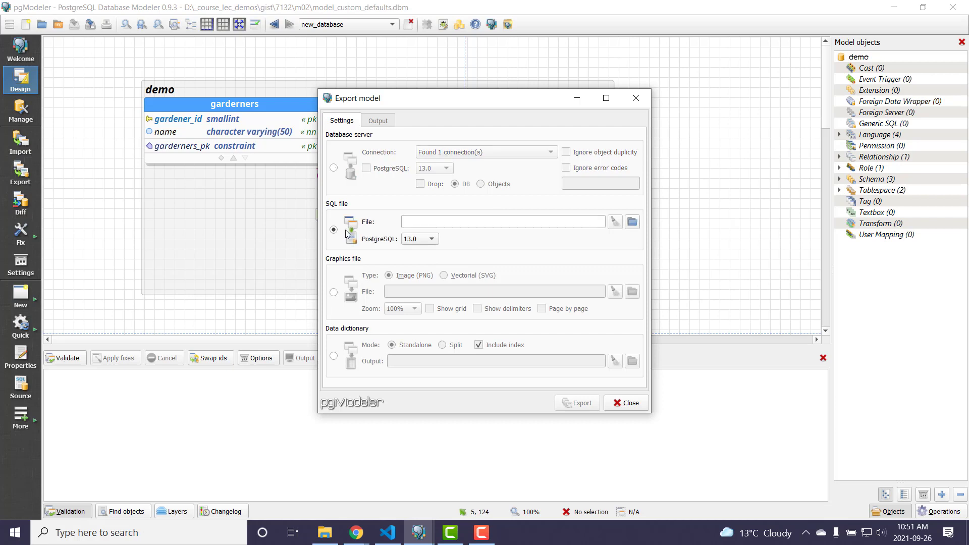
click(632, 222)
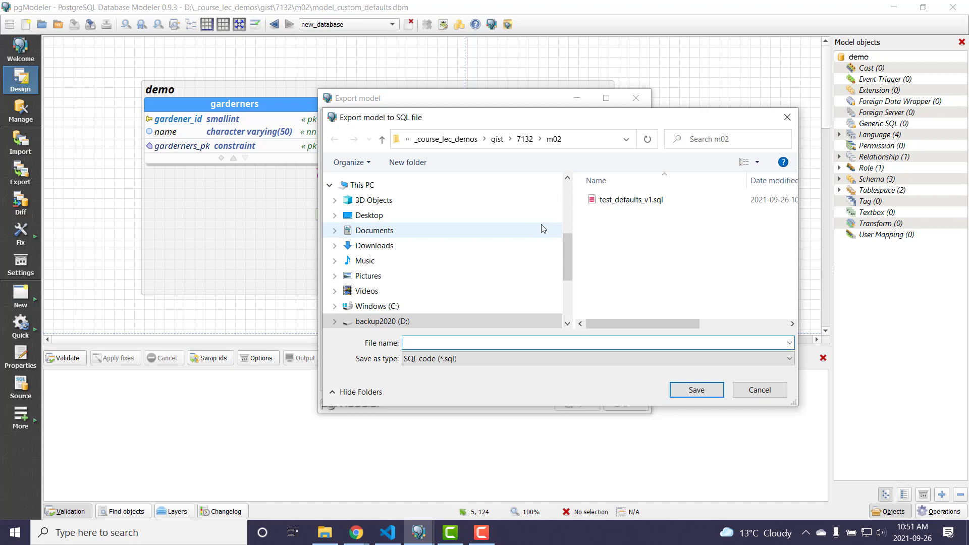
click(633, 201)
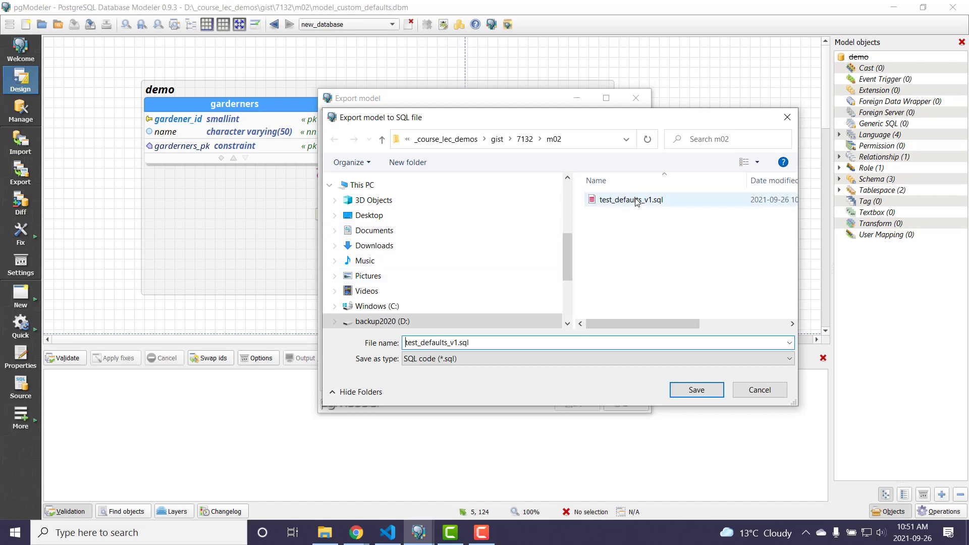
double_click(422, 343)
click(423, 342)
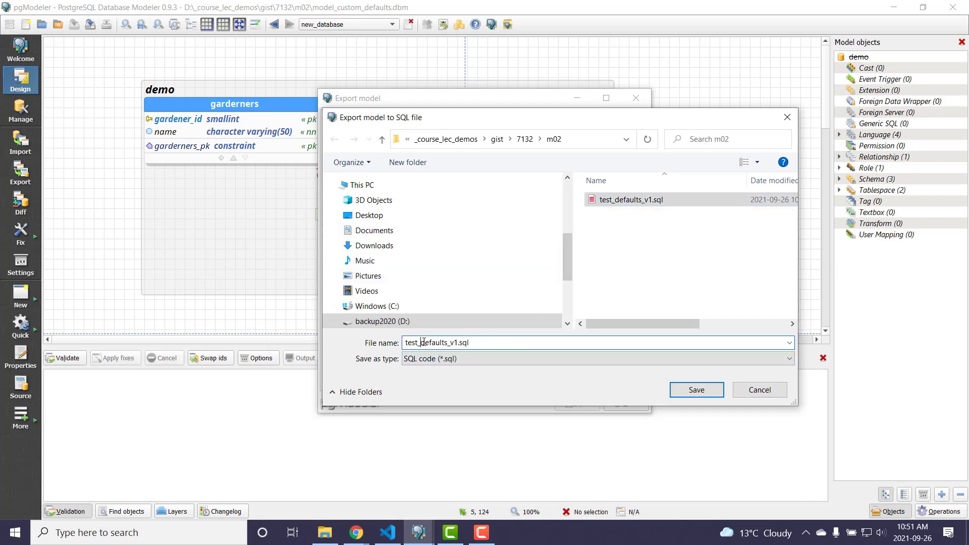
text(custom)
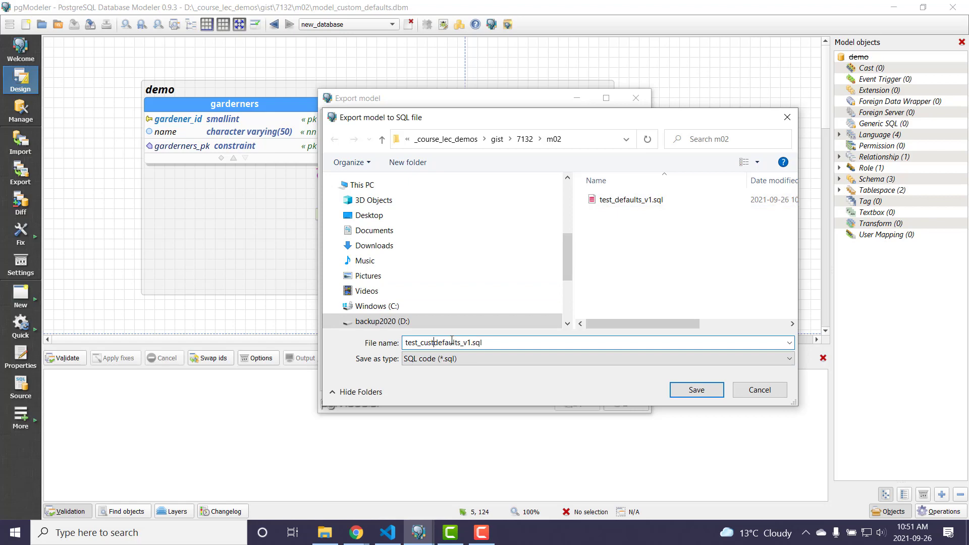
text(_)
key(Return)
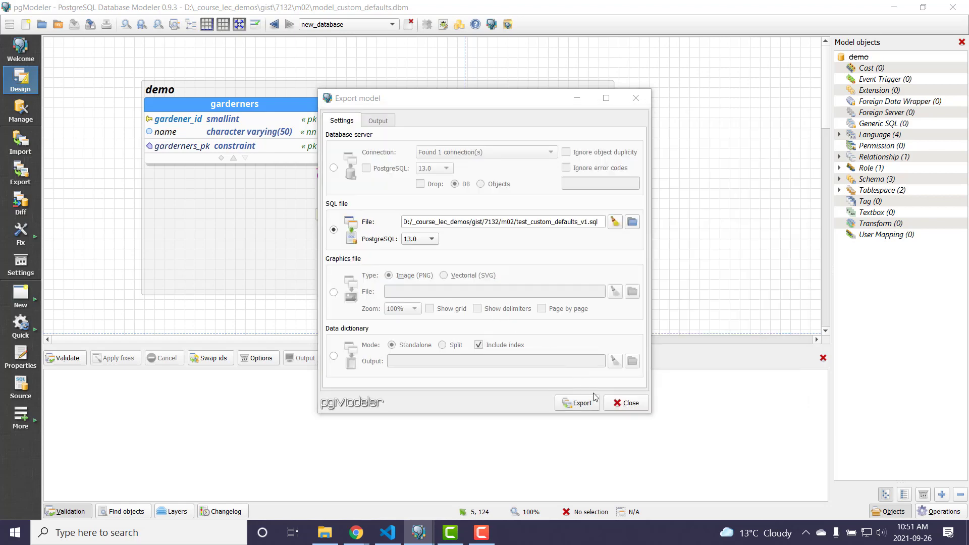
click(589, 409)
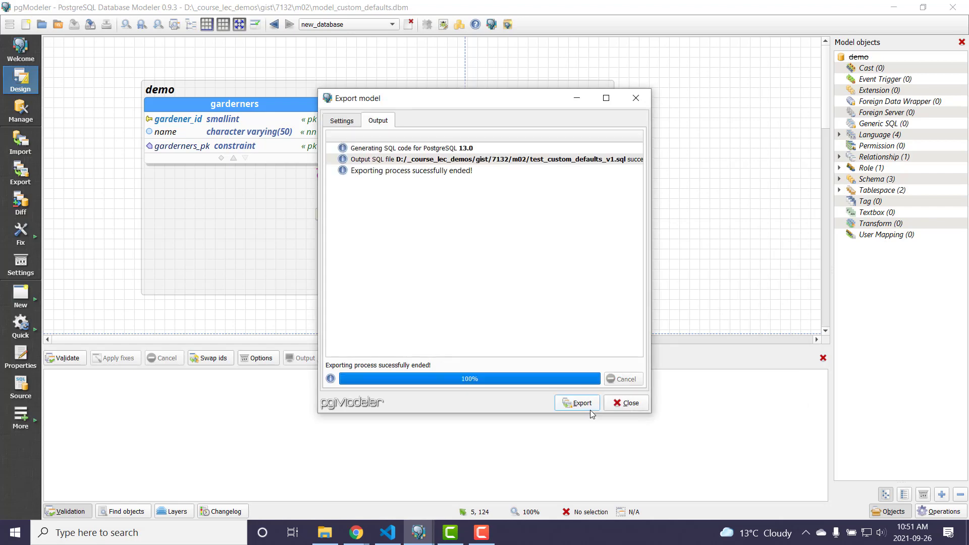
click(625, 404)
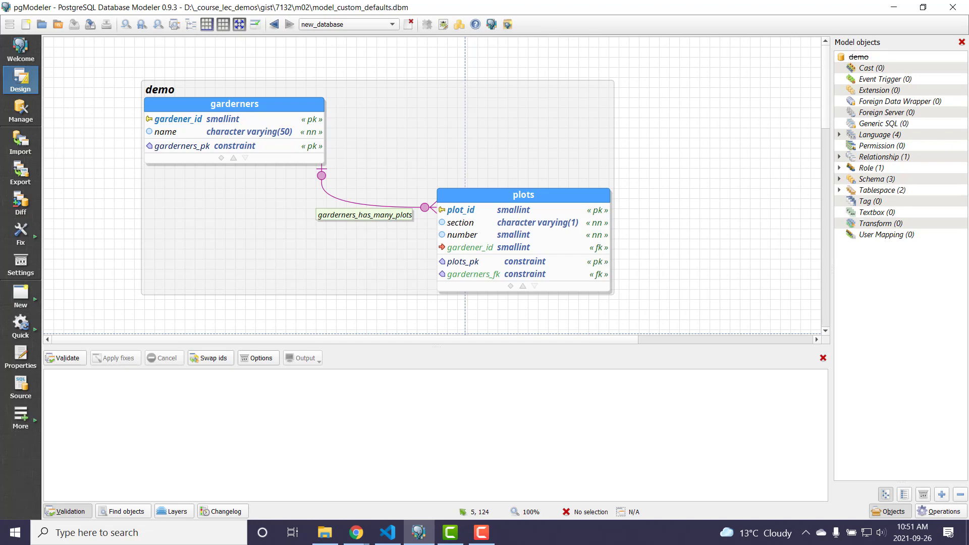
- Switch to Visual Studio Code and examine the database, schema, table and foreign key statements in test_custom_defaults_v1.sql
key(alt+Tab)
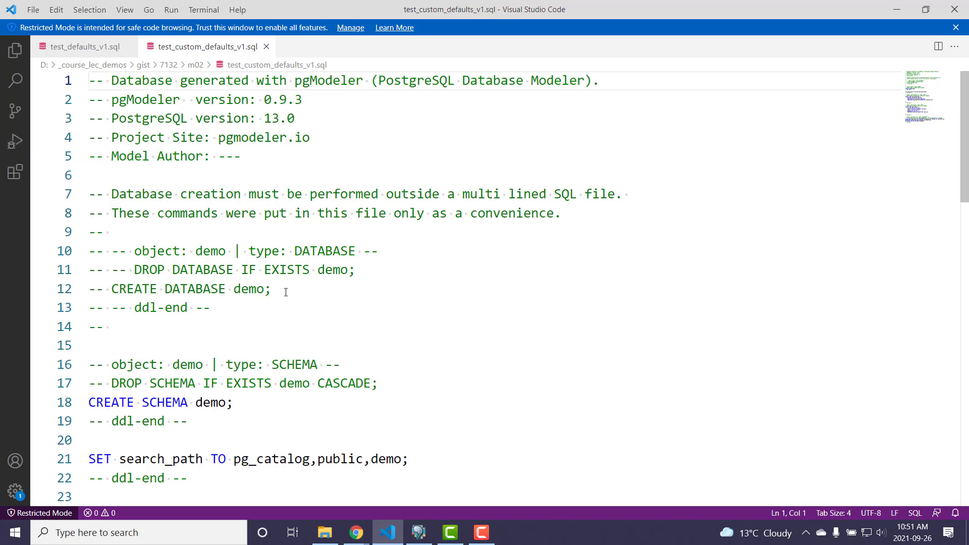
drag(283, 290, 69, 295)
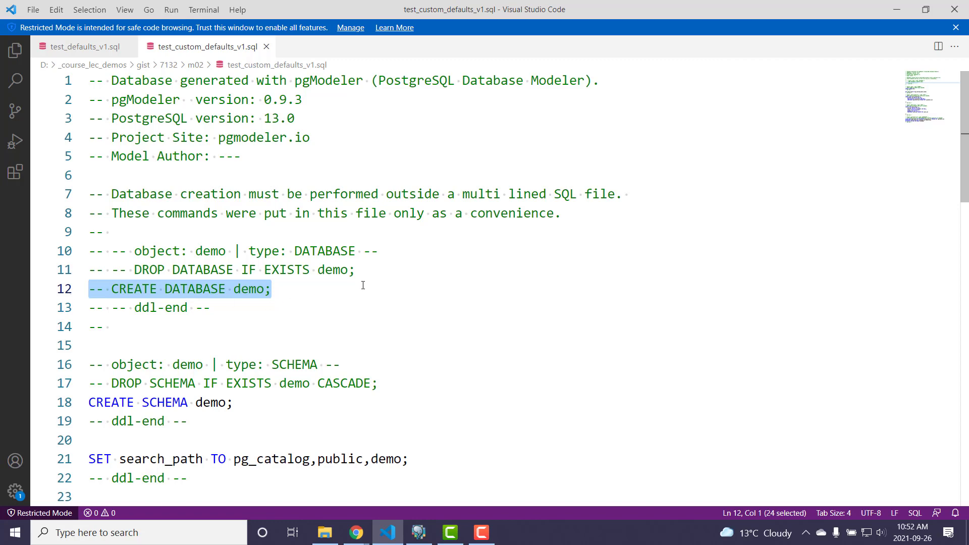
scroll(363, 286, down, 1)
scroll(370, 282, down, 1)
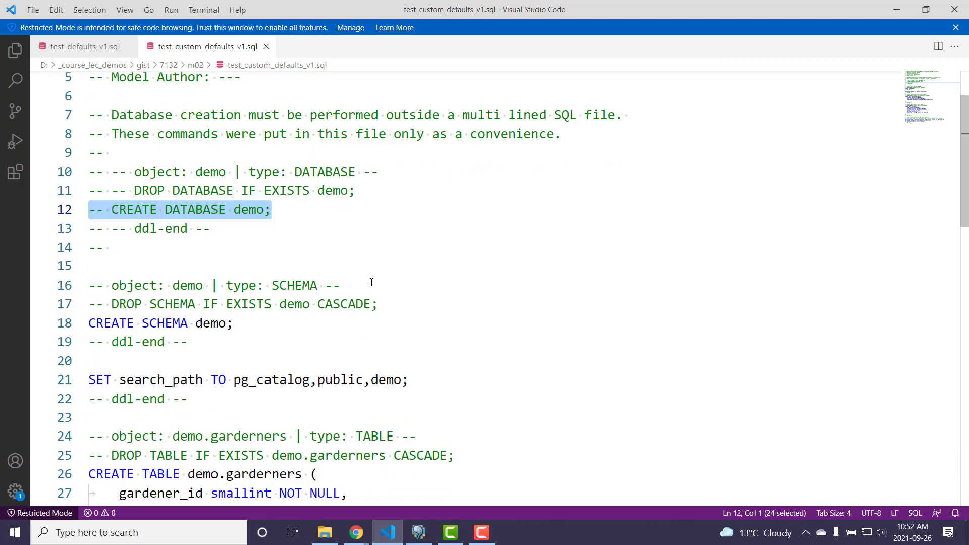
scroll(372, 282, down, 1)
drag(242, 283, 84, 288)
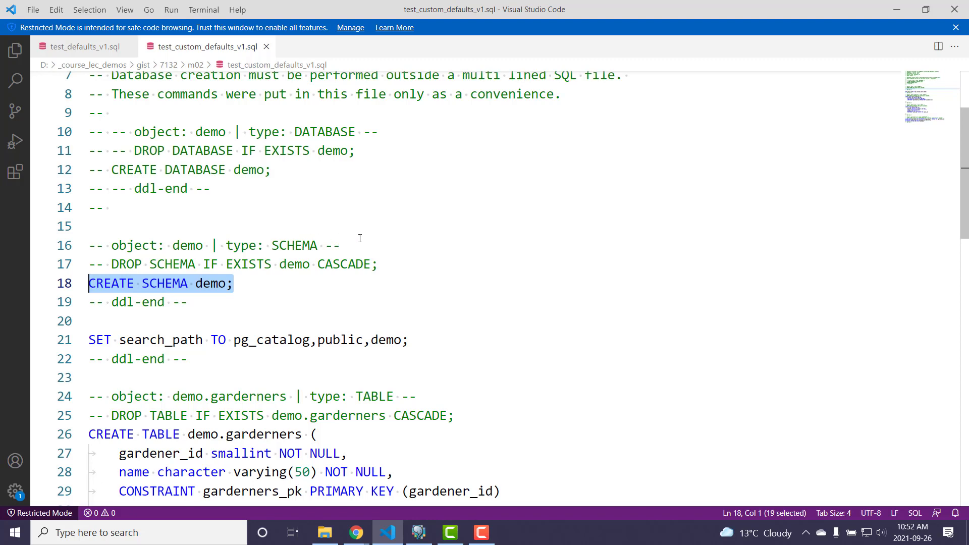
scroll(360, 238, down, 4)
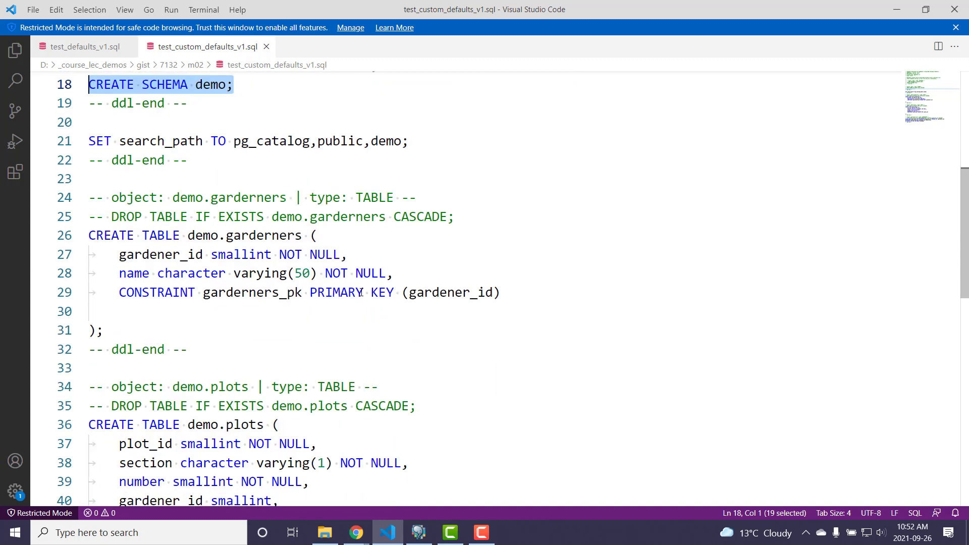
scroll(361, 293, down, 6)
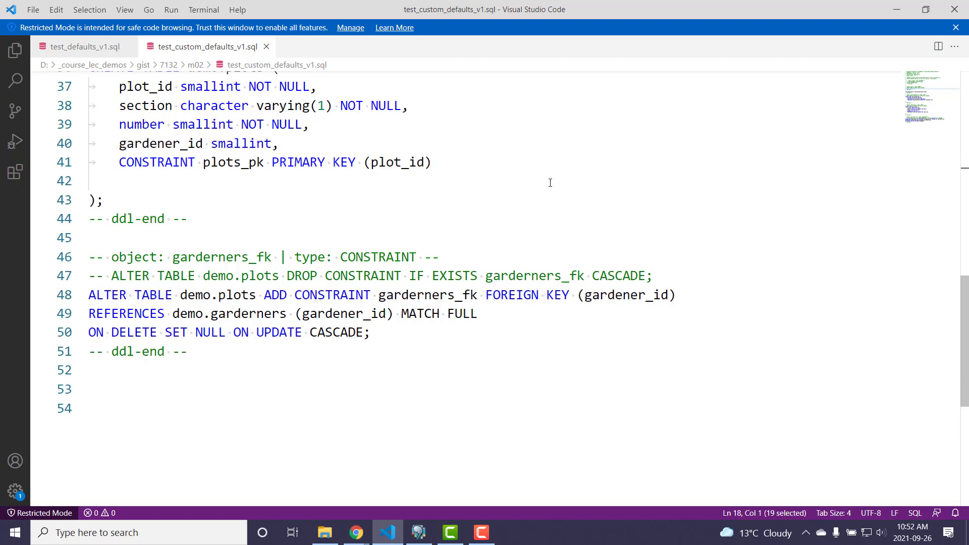
scroll(550, 182, up, 3)
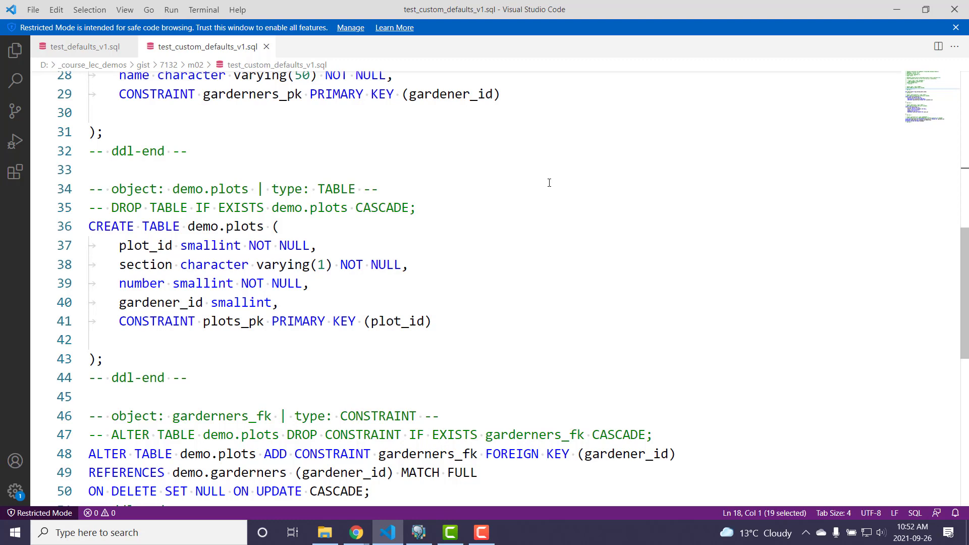
scroll(528, 206, up, 5)
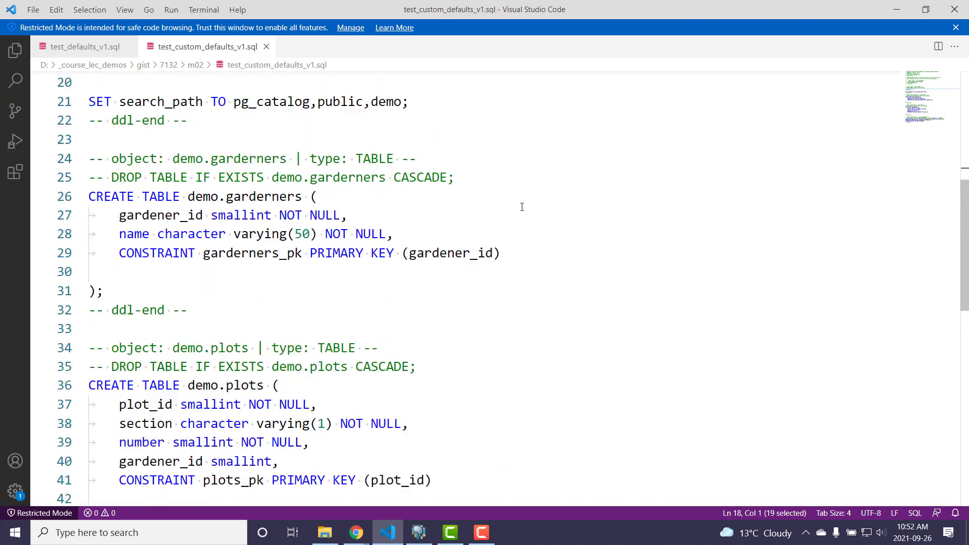